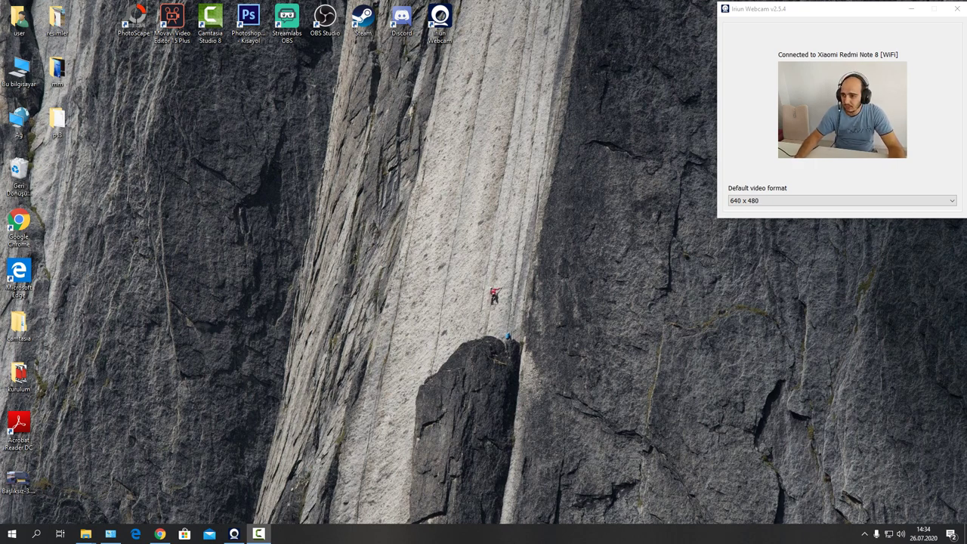
# Step: Refresh the desktop and launch Adobe Photoshop CS6
pyautogui.rightClick(287, 220)
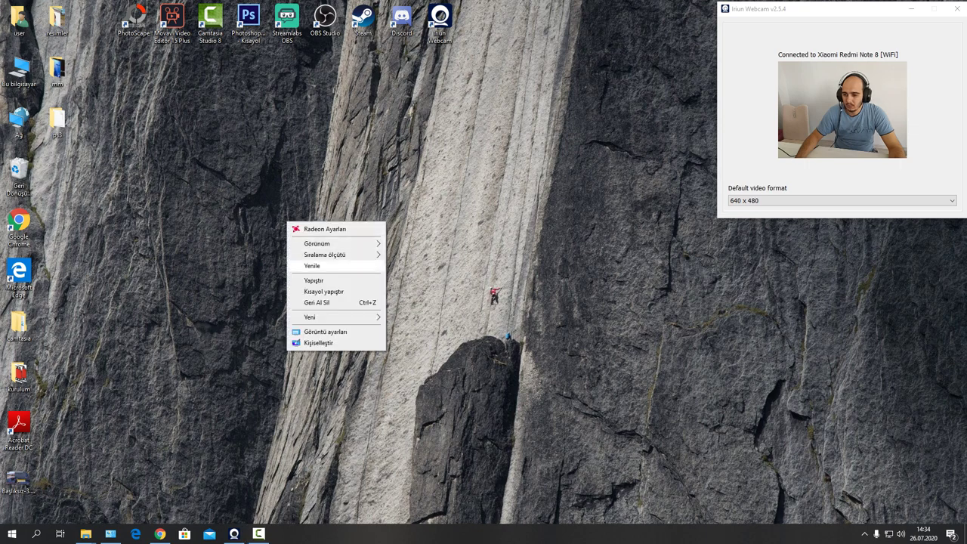
pyautogui.click(318, 266)
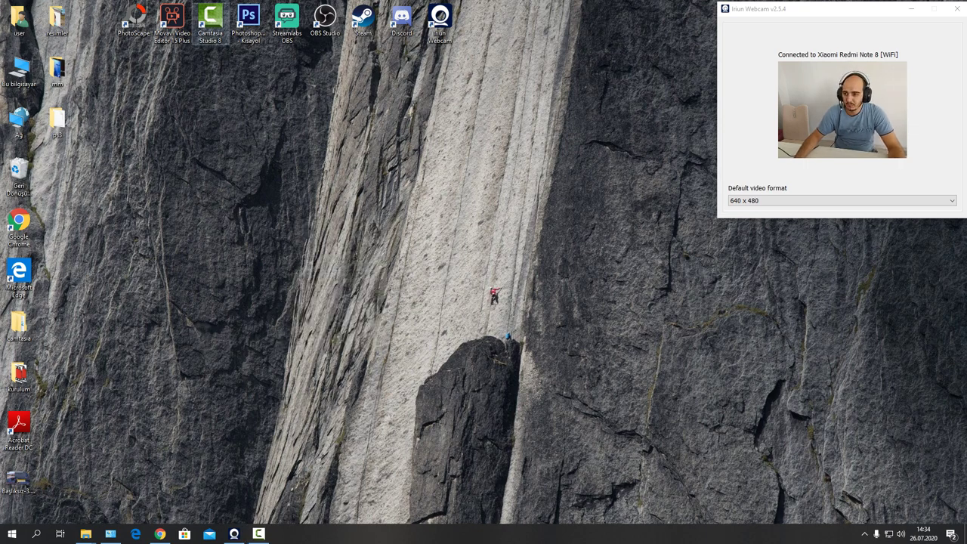
pyautogui.click(249, 18)
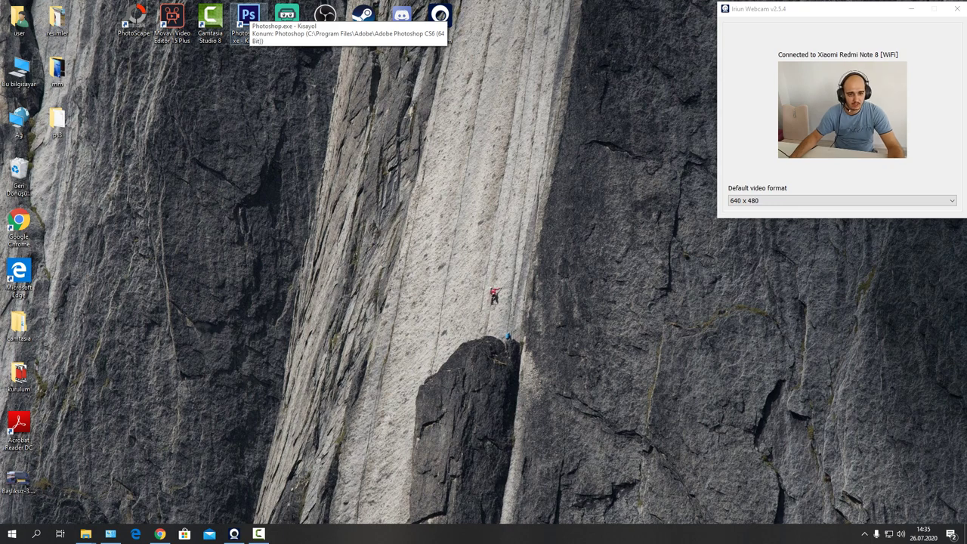
pyautogui.doubleClick(249, 16)
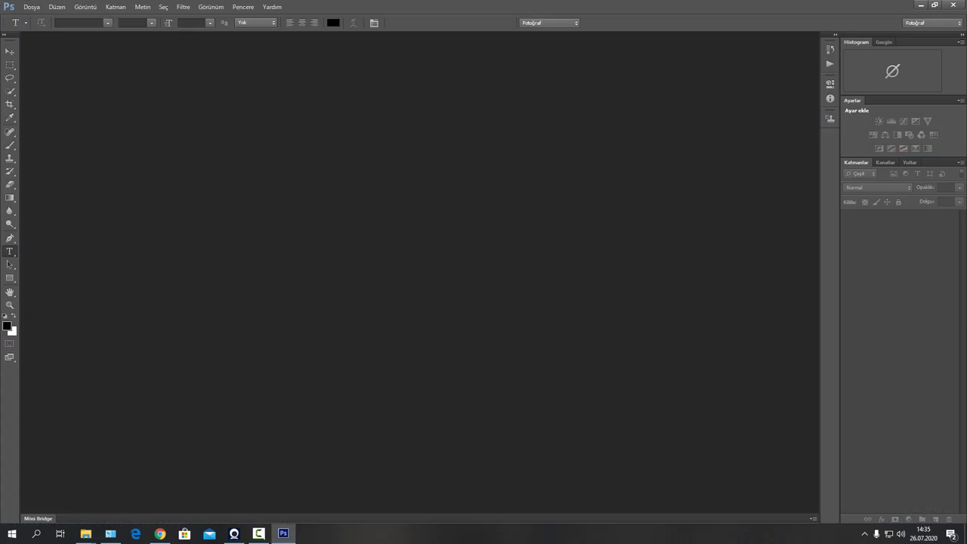
# Step: Check the Adobe Photoshop CS6 entry in the Windows list of installed programs, and return to Photoshop
pyautogui.click(110, 534)
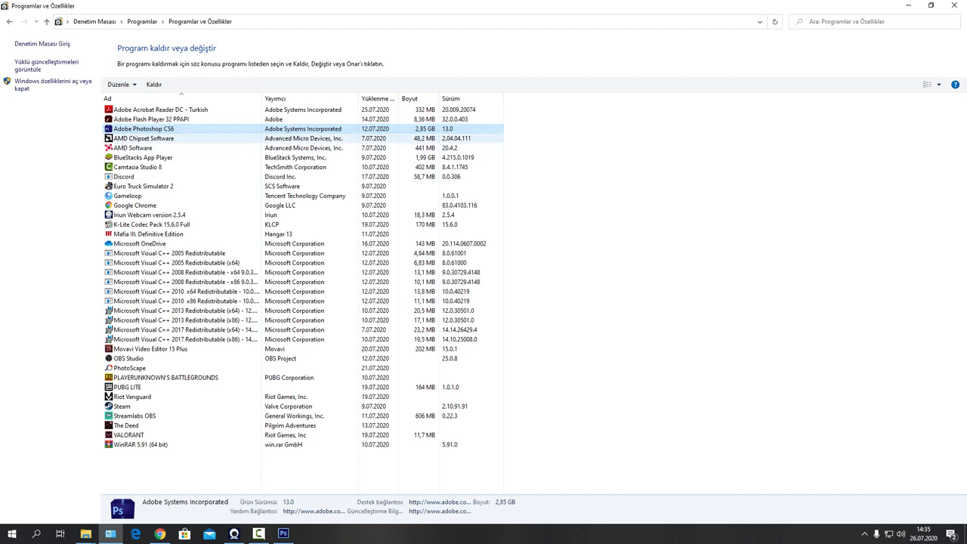
pyautogui.click(908, 5)
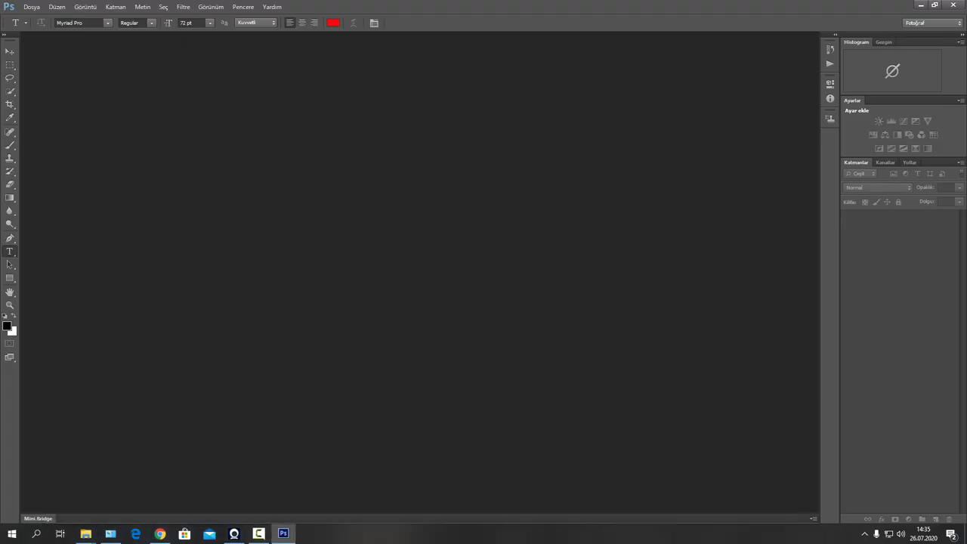
# Step: Restore the Photoshop window to a floating size and resize it to fit beside the Iriun Webcam preview
pyautogui.click(934, 4)
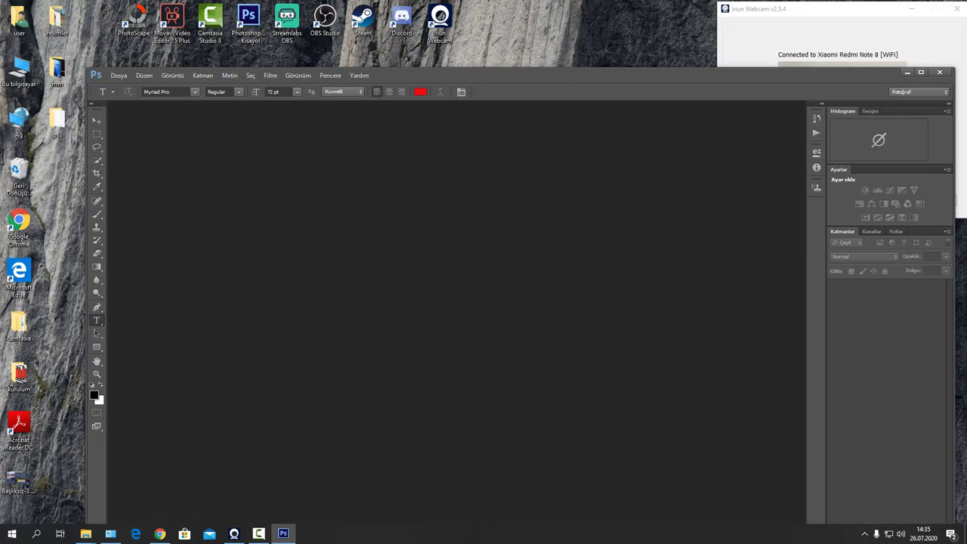
pyautogui.moveTo(658, 75); pyautogui.dragTo(575, 9)
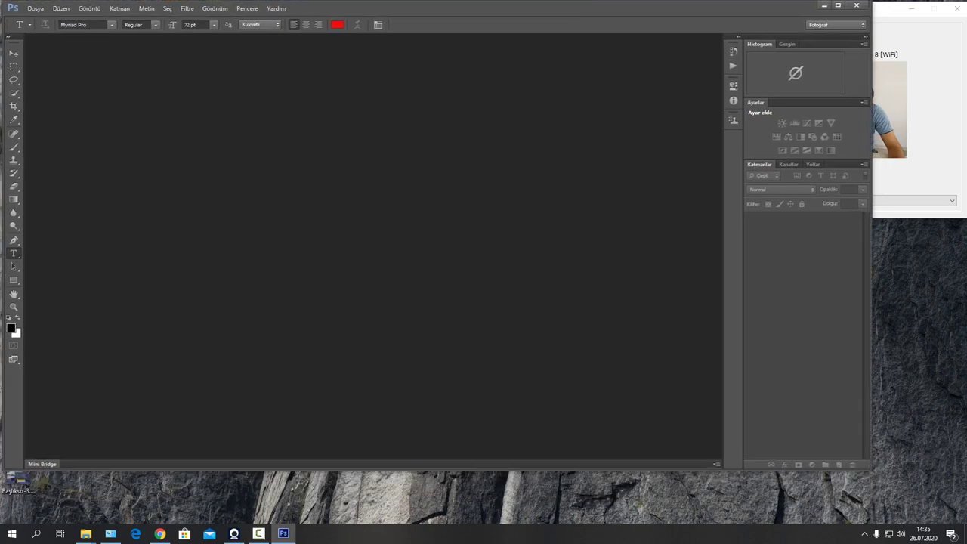
pyautogui.moveTo(871, 469); pyautogui.dragTo(712, 523)
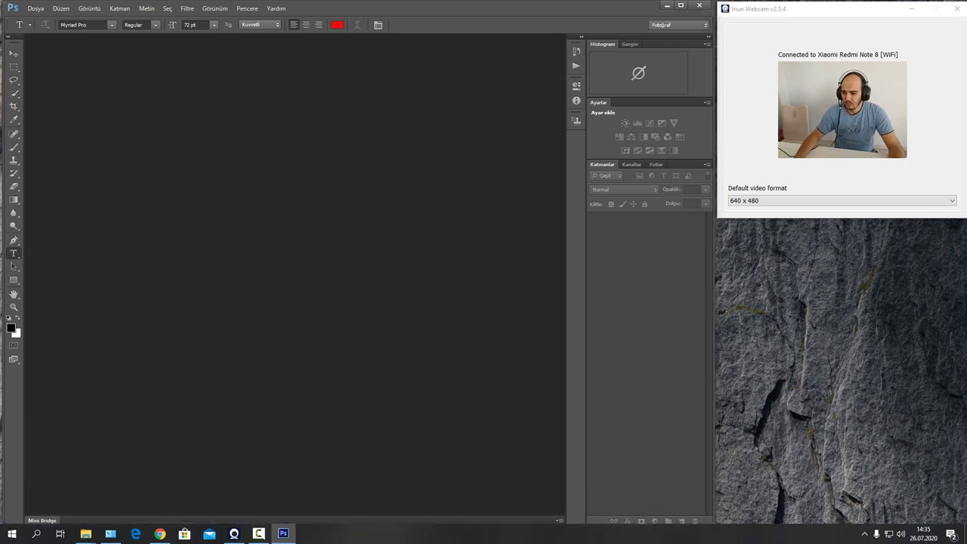
# Step: Start importing video frames as layers and browse the libraries to the Videolar folder
pyautogui.click(36, 8)
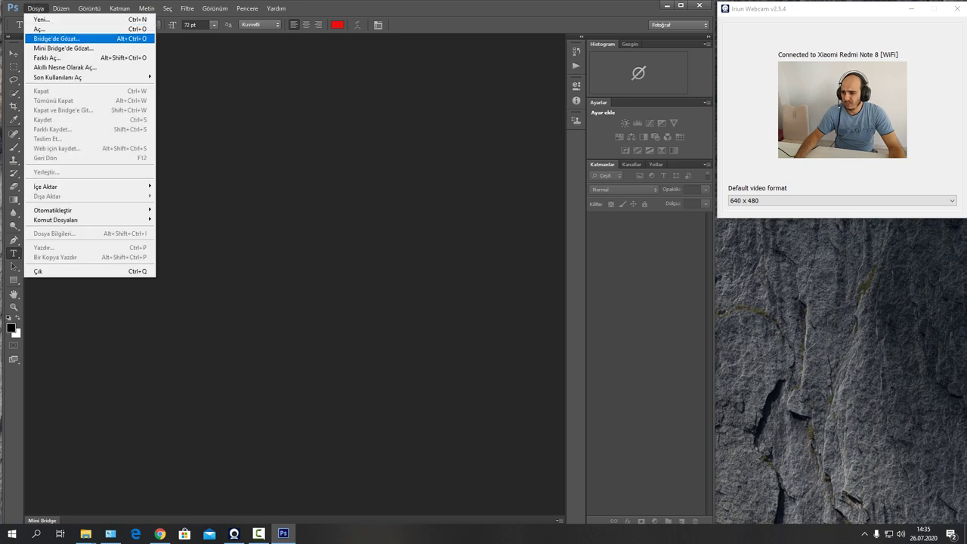
pyautogui.click(35, 9)
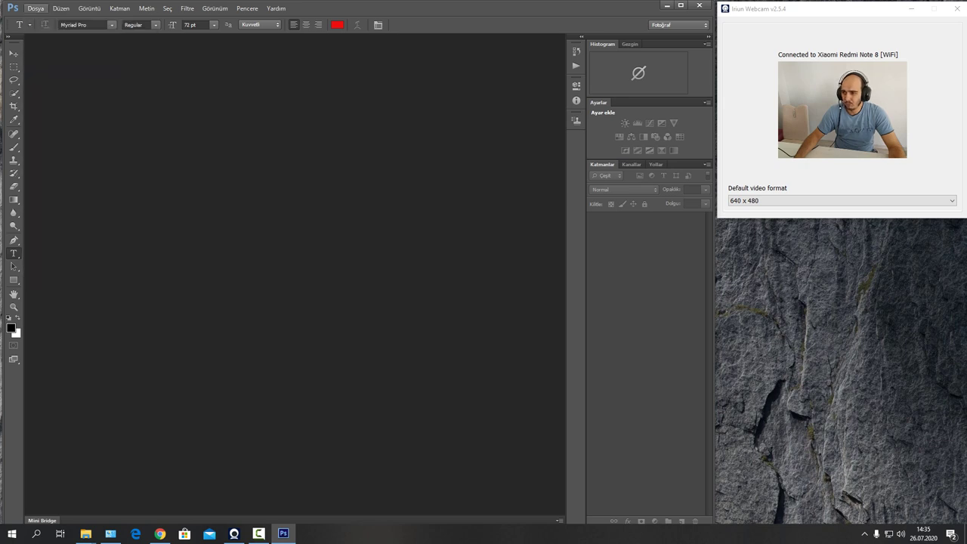
pyautogui.click(35, 9)
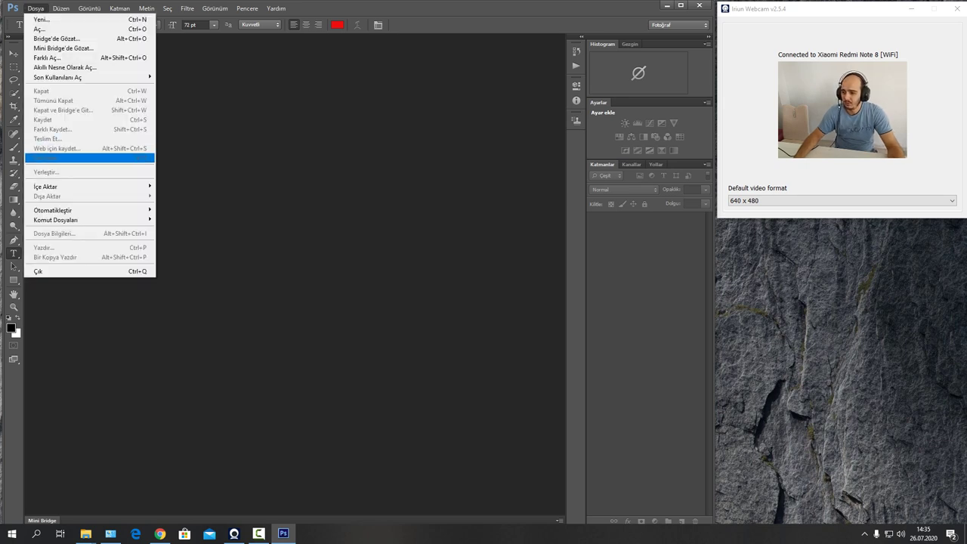
pyautogui.moveTo(91, 186)
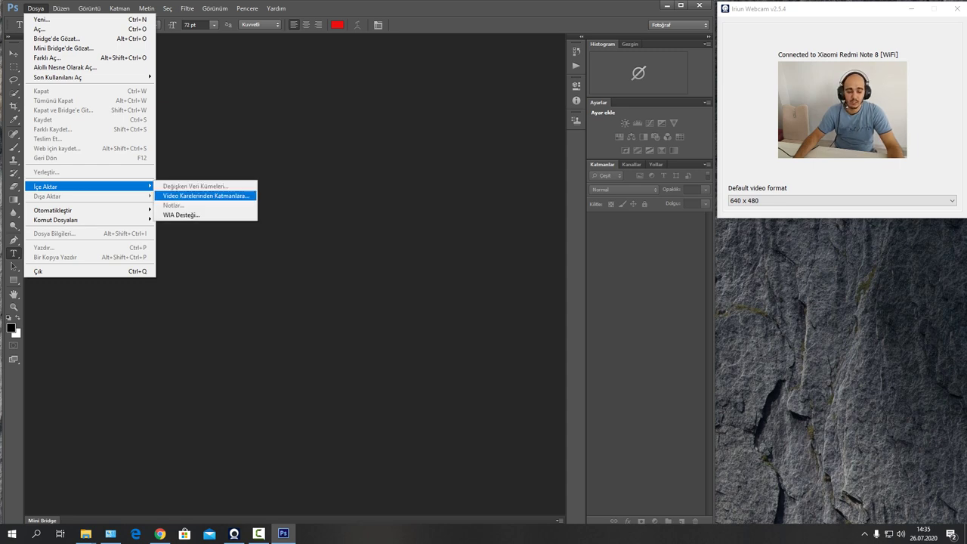
pyautogui.click(205, 196)
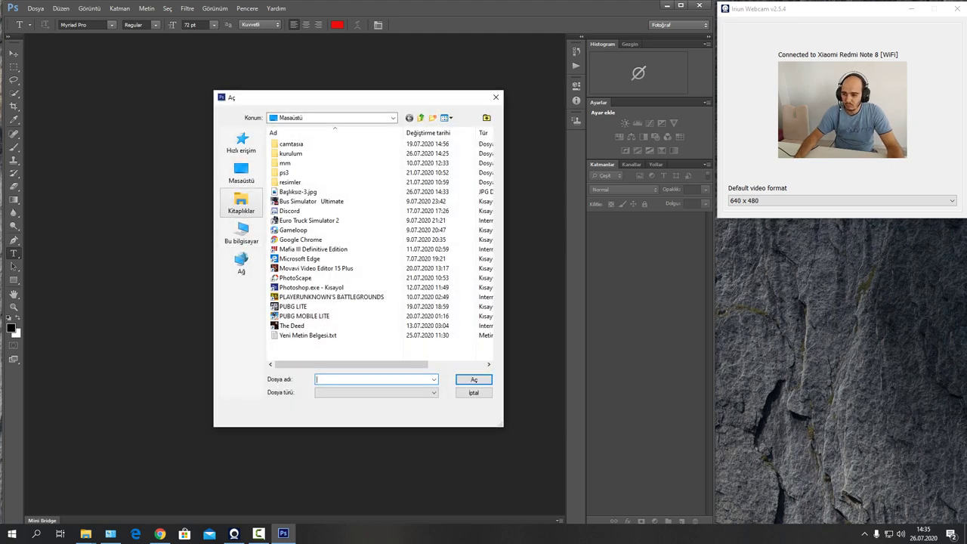
pyautogui.click(241, 204)
pyautogui.doubleClick(408, 195)
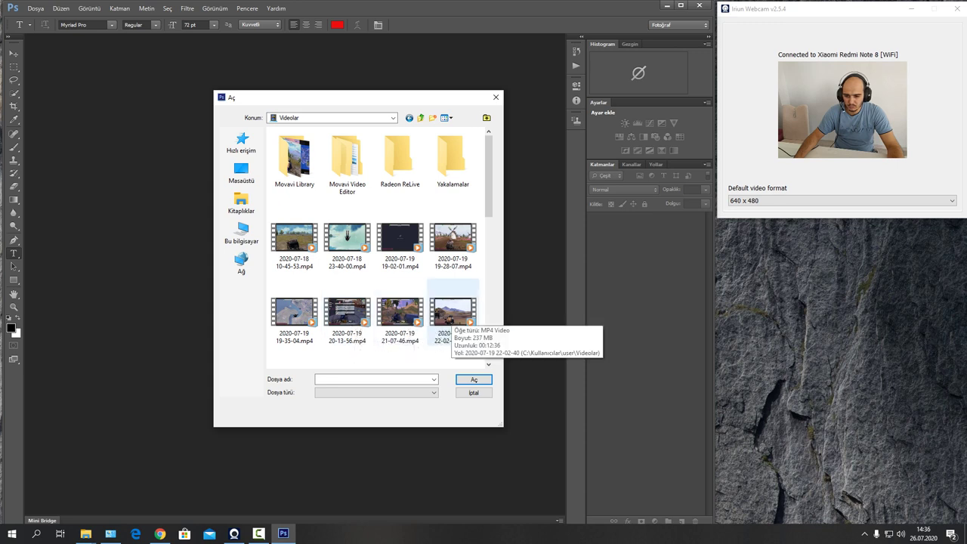
pyautogui.click(295, 311)
pyautogui.click(473, 379)
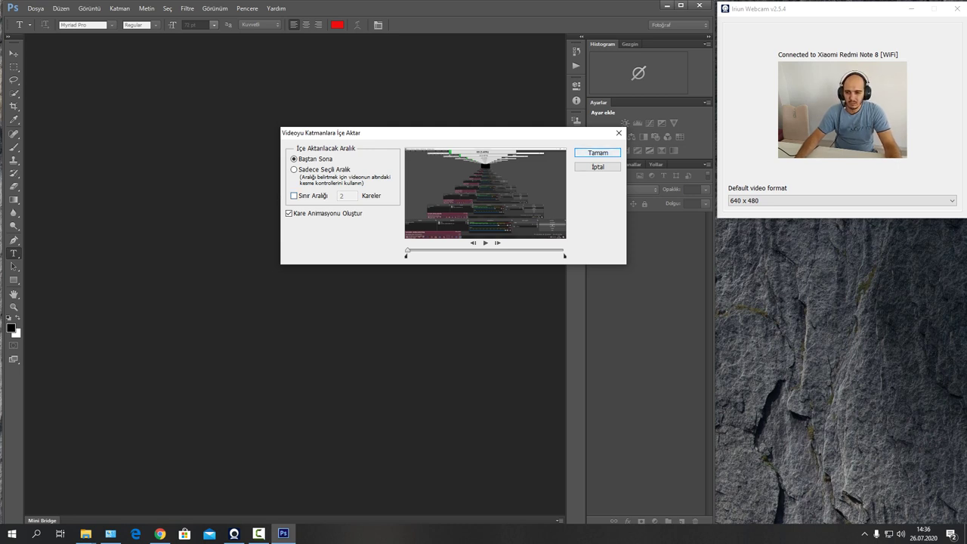
pyautogui.press('Return')
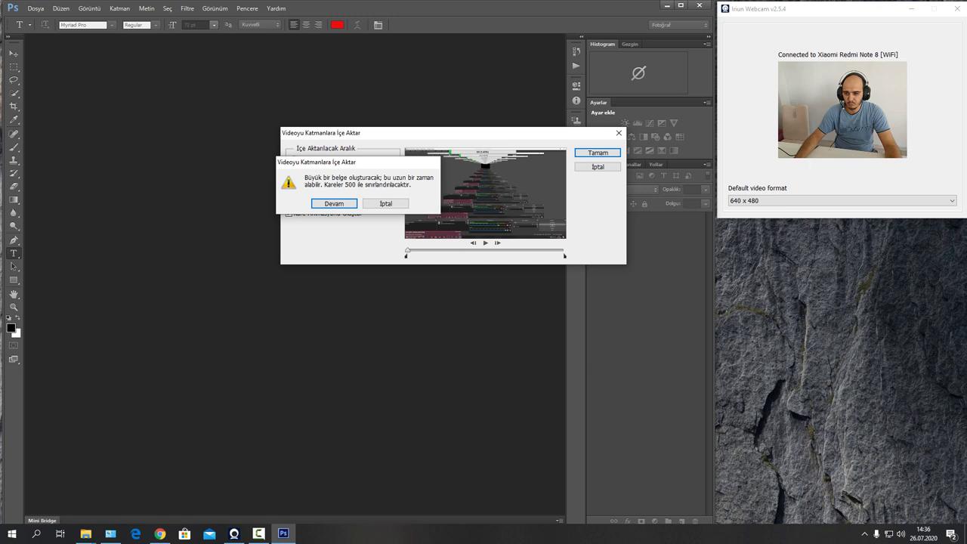
pyautogui.press('Return')
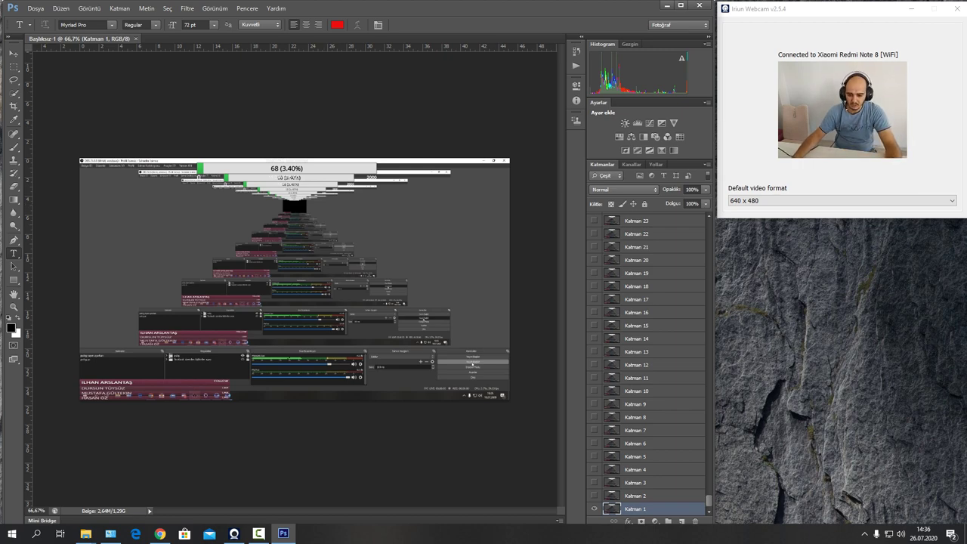
# Step: Toggle the visibility of the Katman 1 frame layer and leave it hidden
pyautogui.click(593, 508)
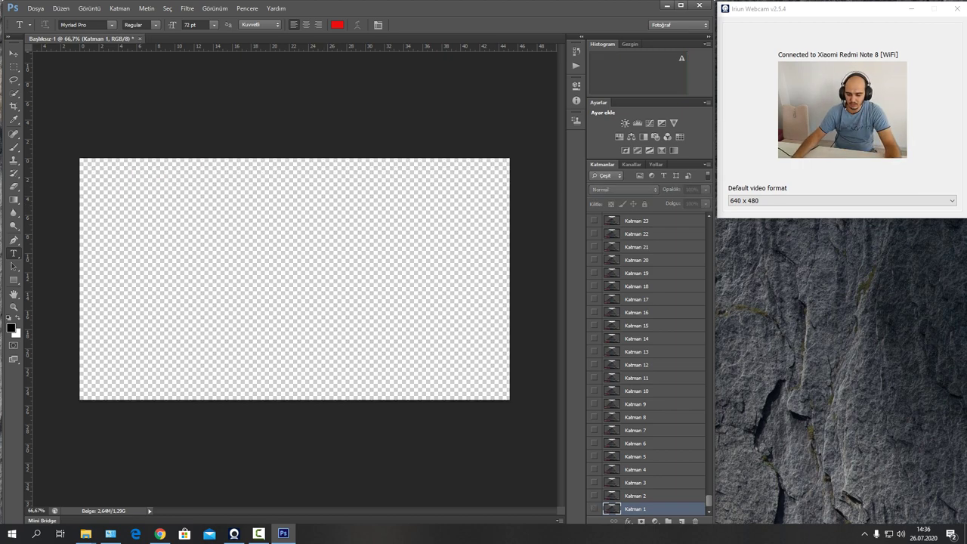
pyautogui.click(594, 509)
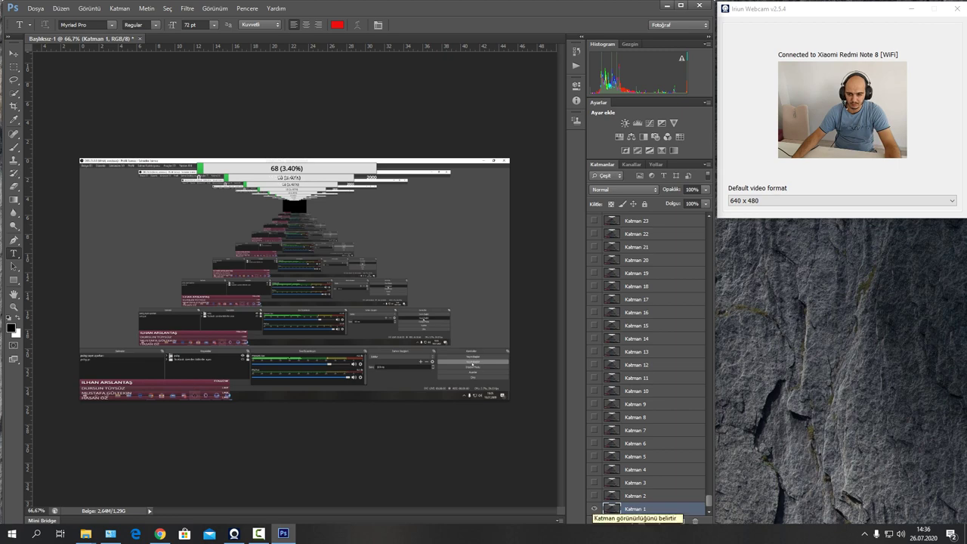
pyautogui.click(594, 508)
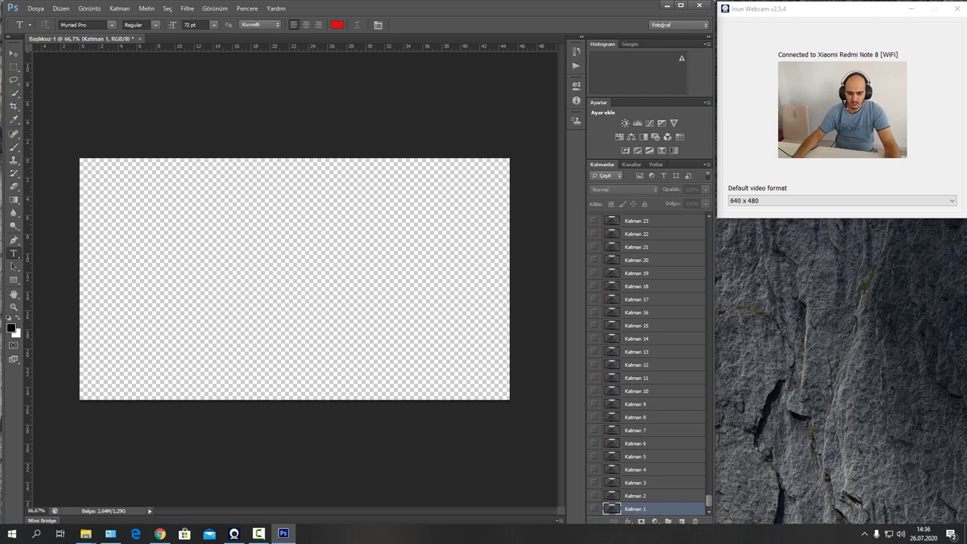
# Step: Preview the frame layers Katman 500, 491, 488 and 486 one at a time by switching their visibility
pyautogui.moveTo(709, 500); pyautogui.dragTo(708, 225)
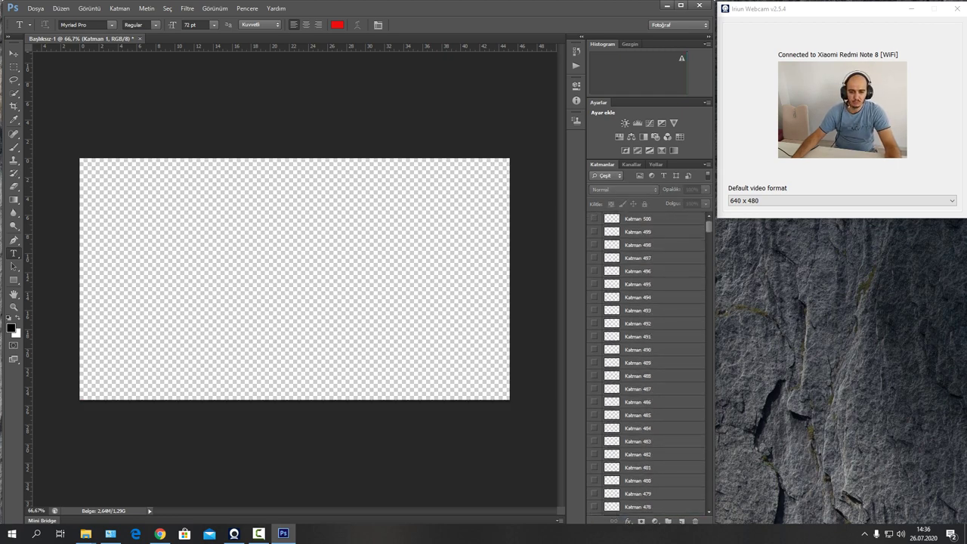
pyautogui.click(593, 219)
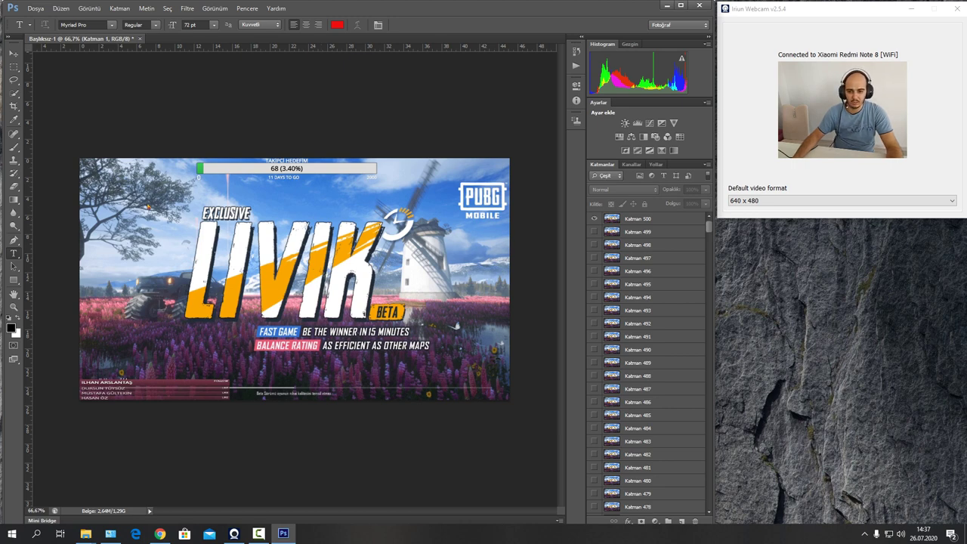
pyautogui.click(594, 218)
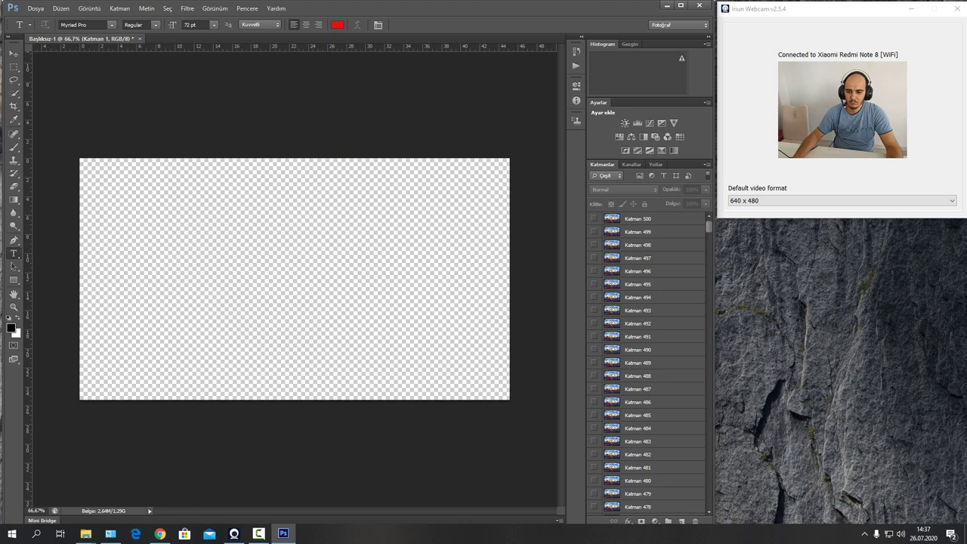
pyautogui.click(593, 336)
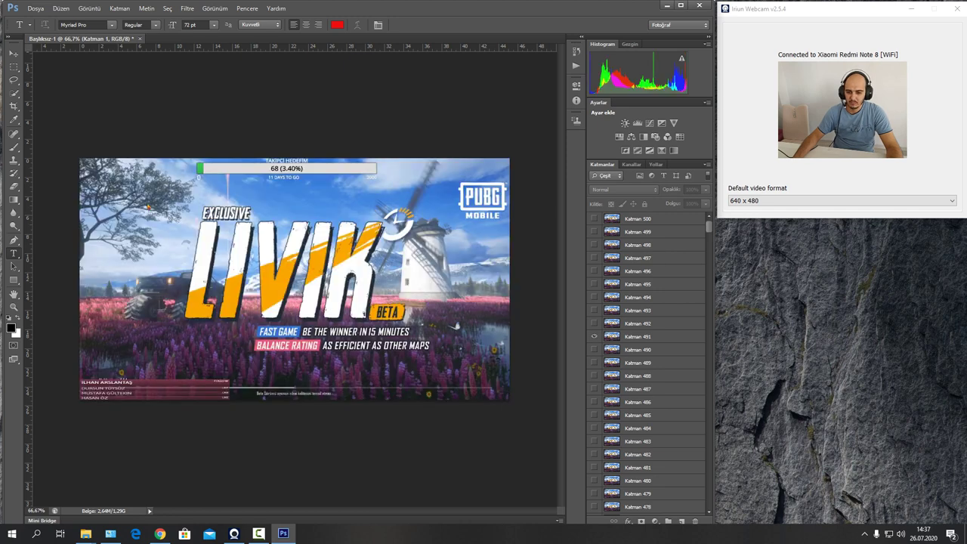
pyautogui.click(594, 336)
pyautogui.click(593, 375)
pyautogui.scroll(-1, 594, 376)
pyautogui.click(593, 362)
pyautogui.click(594, 388)
pyautogui.scroll(-1, 594, 388)
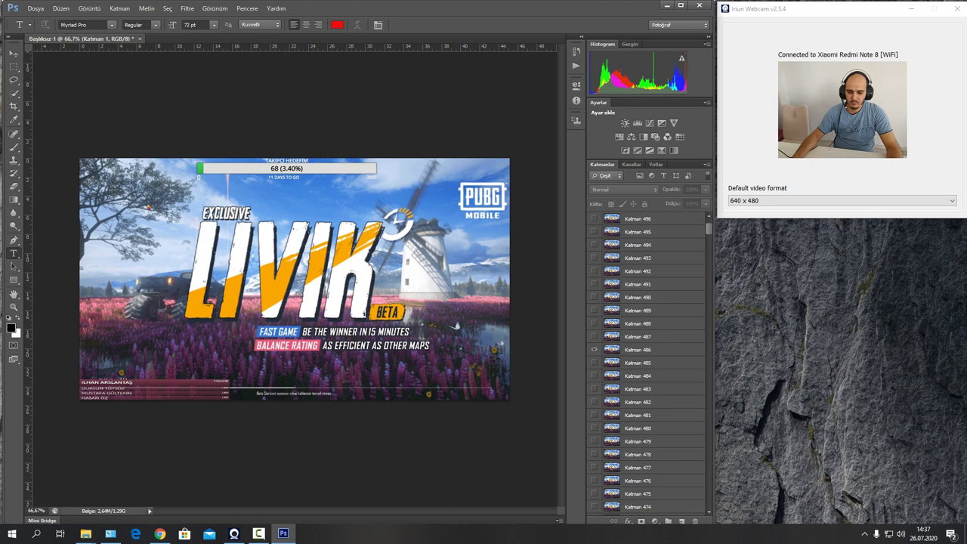
# Step: Hide the Katman 486 frame layer and make Katman 475 visible instead
pyautogui.click(594, 349)
pyautogui.scroll(-5, 594, 349)
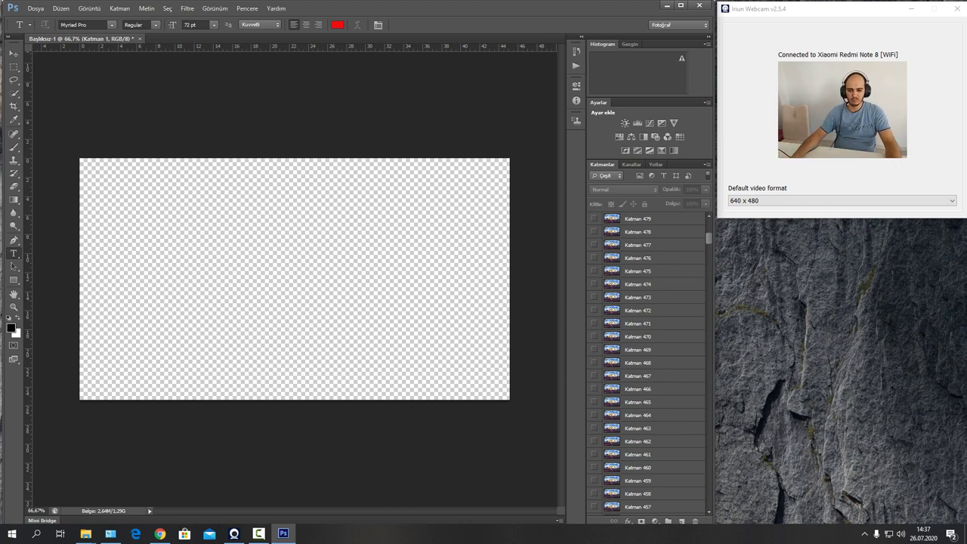
pyautogui.click(593, 270)
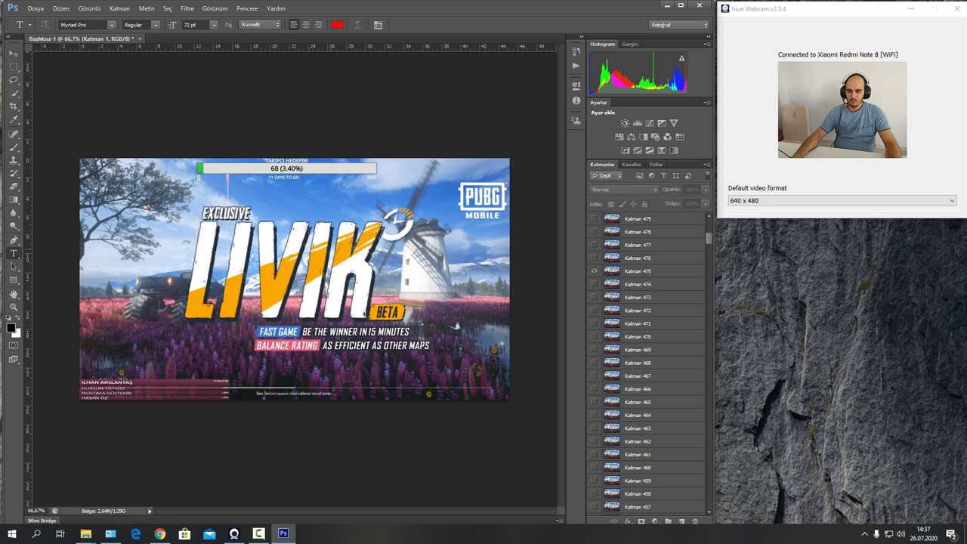
pyautogui.click(529, 231)
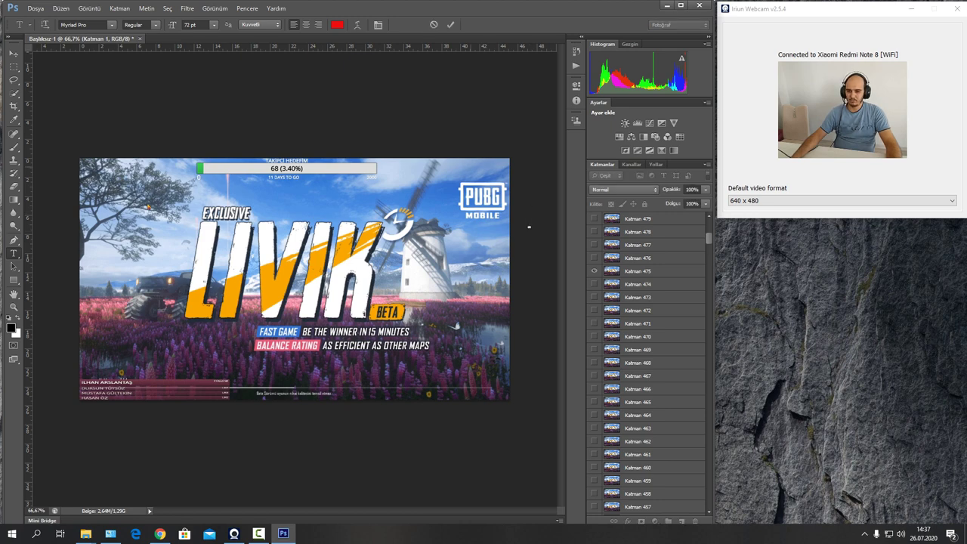
# Step: Save the visible frame to the desktop (Masaüstü) in JPEG format under the file name wwww
pyautogui.click(35, 9)
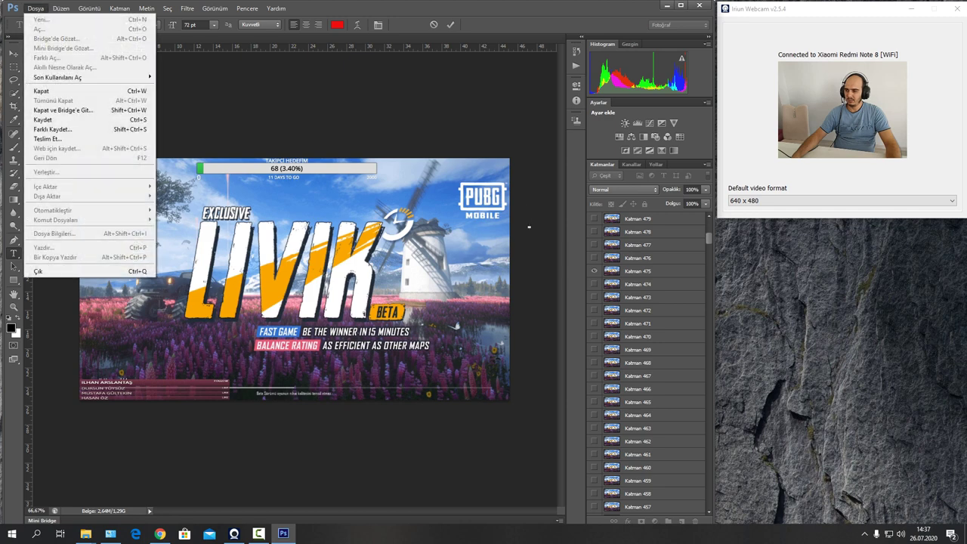
pyautogui.click(52, 130)
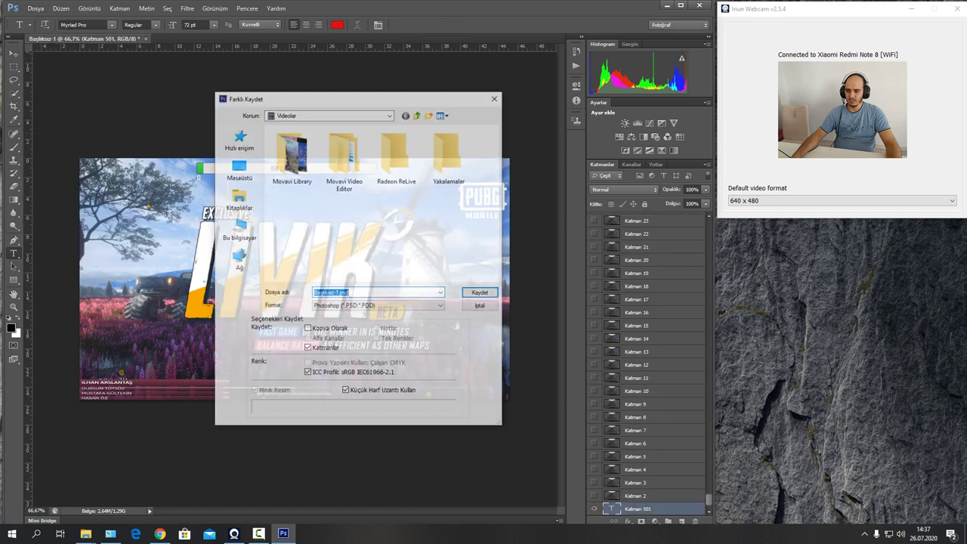
pyautogui.click(239, 168)
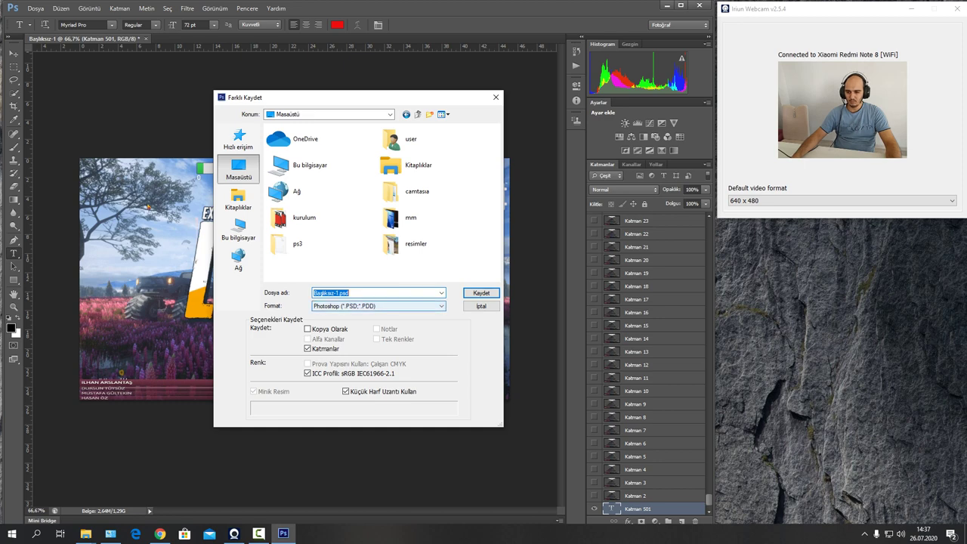
pyautogui.click(378, 306)
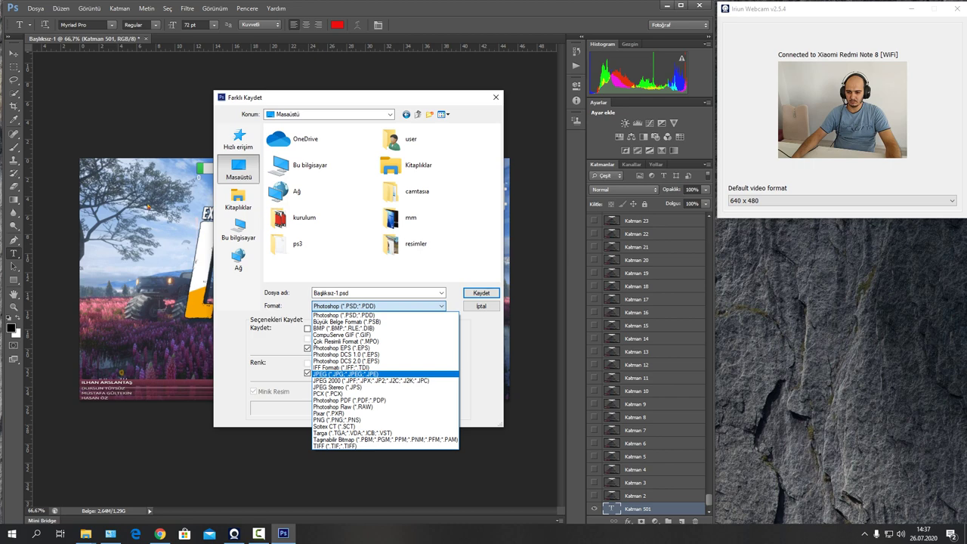
pyautogui.click(378, 374)
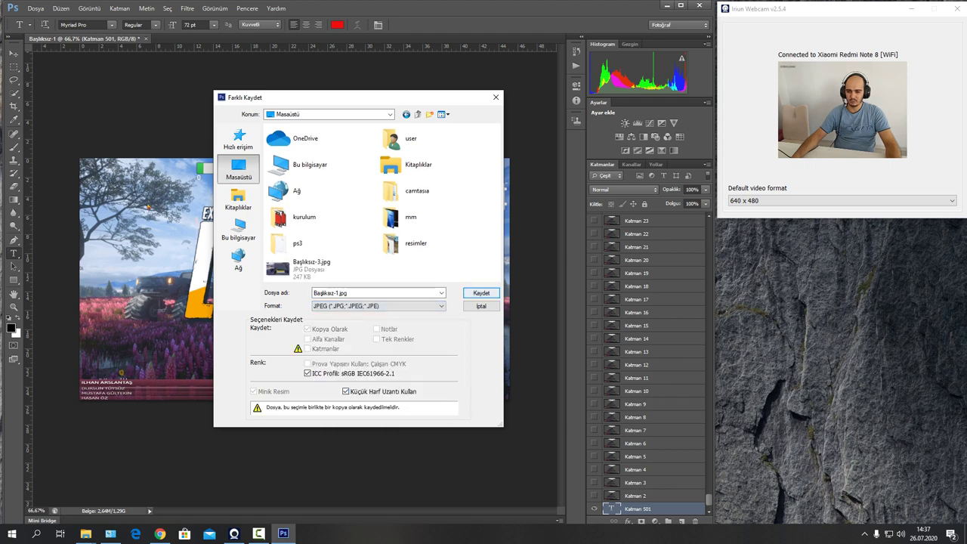
pyautogui.doubleClick(330, 293)
pyautogui.write('wwww')
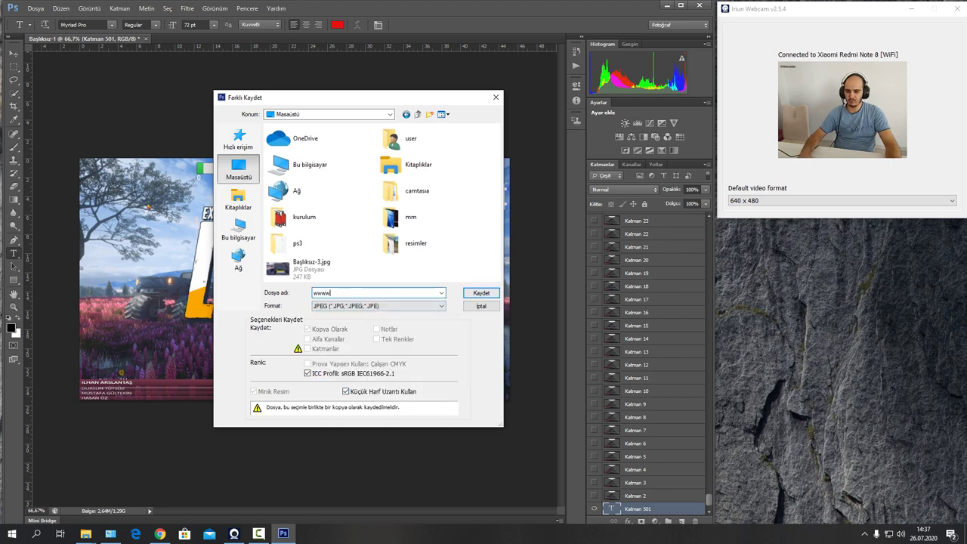
pyautogui.press('Return')
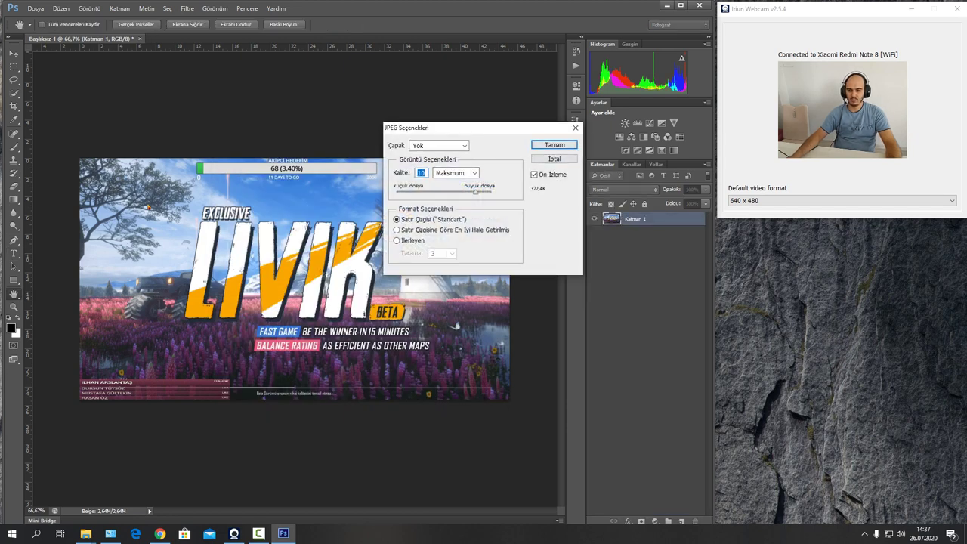
# Step: Keep the JPEG matte set to Yok and accept the options with Maksimum quality 10 and the Standart format
pyautogui.click(438, 145)
pyautogui.click(464, 145)
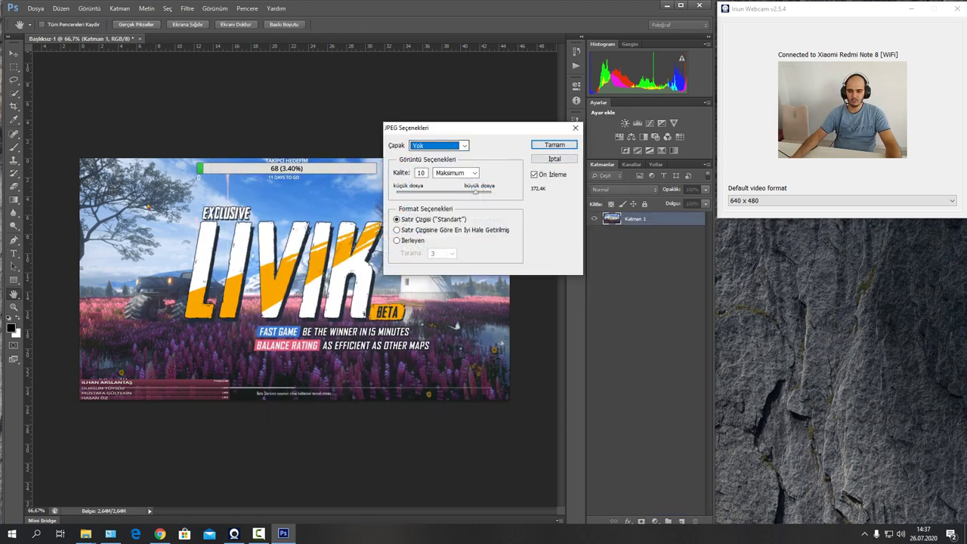
pyautogui.click(464, 145)
pyautogui.click(463, 145)
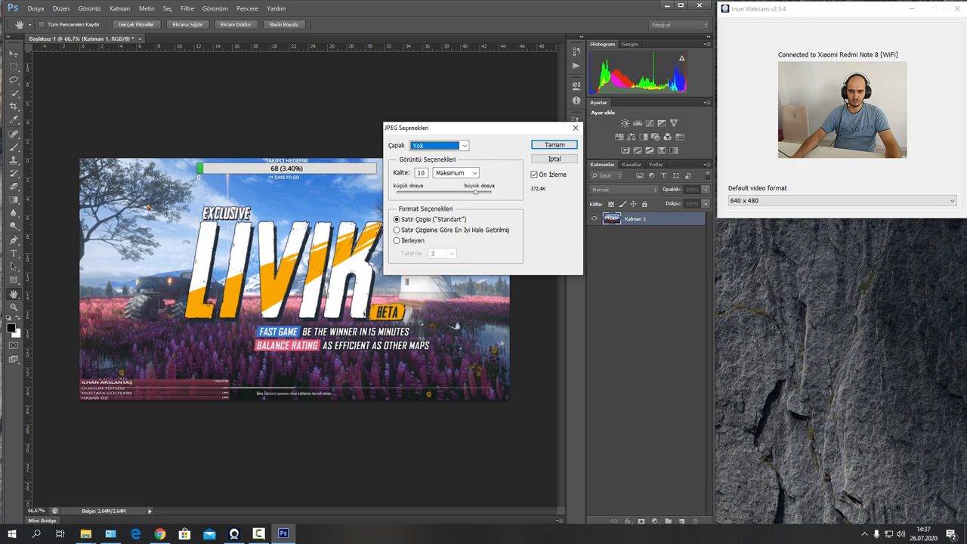
pyautogui.press('Return')
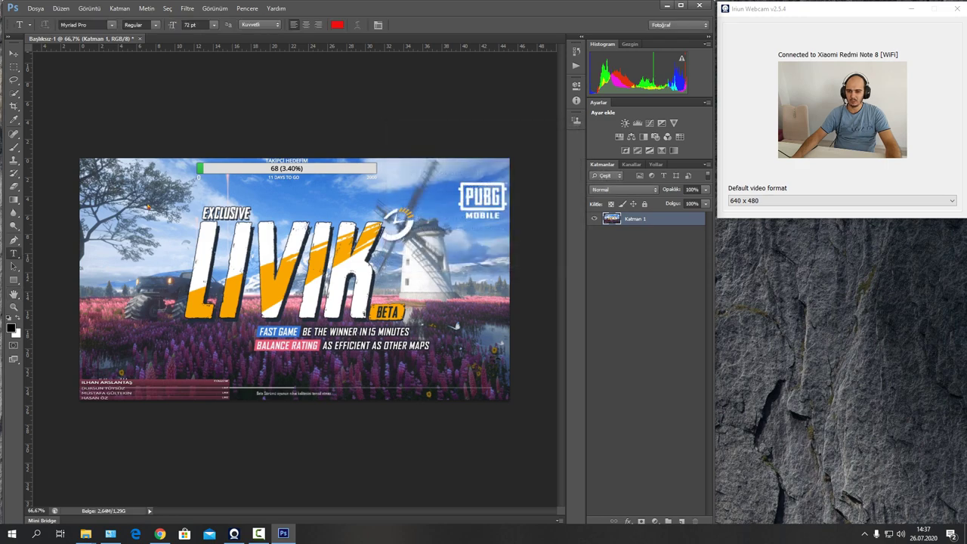
# Step: Minimize Photoshop, open wwww.jpg from the desktop to check the exported frame, and minimize the photo viewer
pyautogui.click(667, 6)
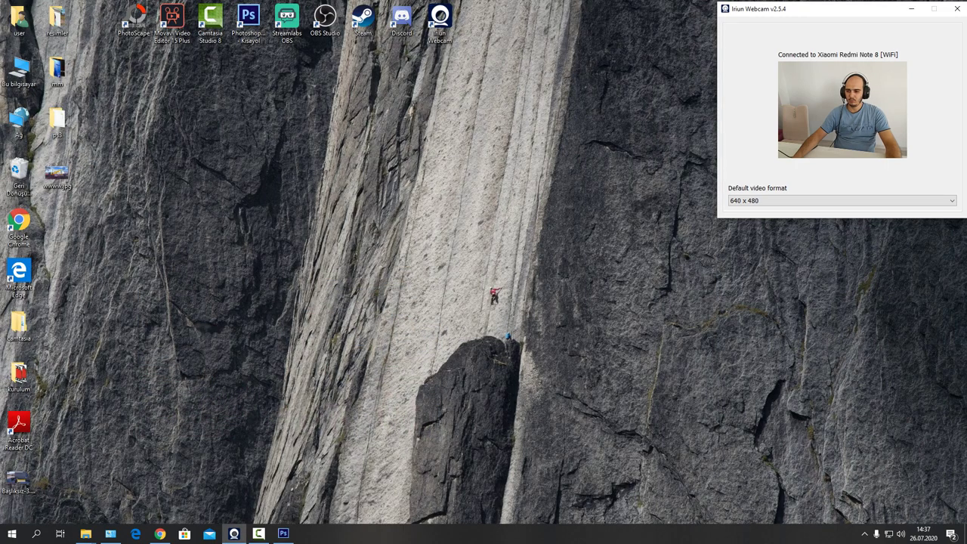
pyautogui.doubleClick(56, 174)
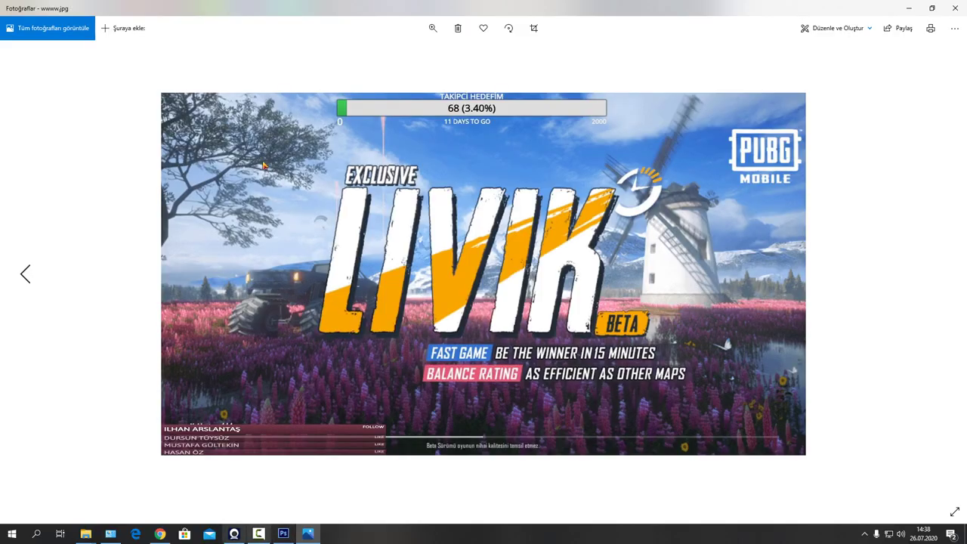
pyautogui.click(233, 534)
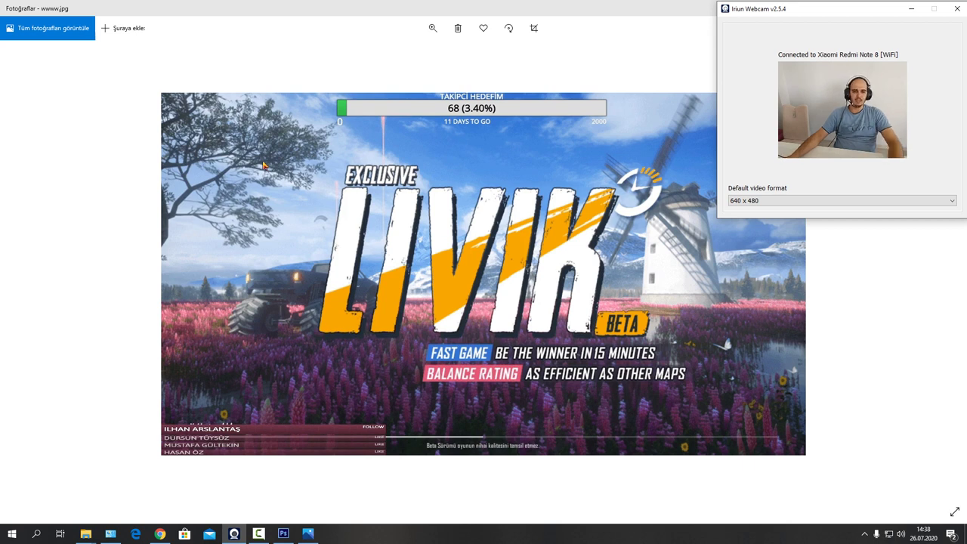
pyautogui.click(263, 166)
pyautogui.click(887, 8)
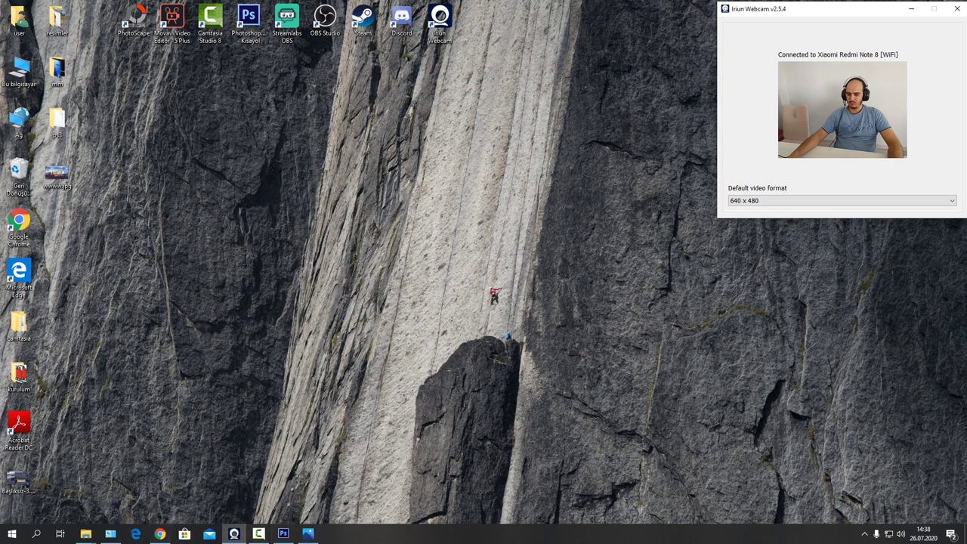
# Step: Switch back to Photoshop and create a new blank document with the preset default settings
pyautogui.click(282, 533)
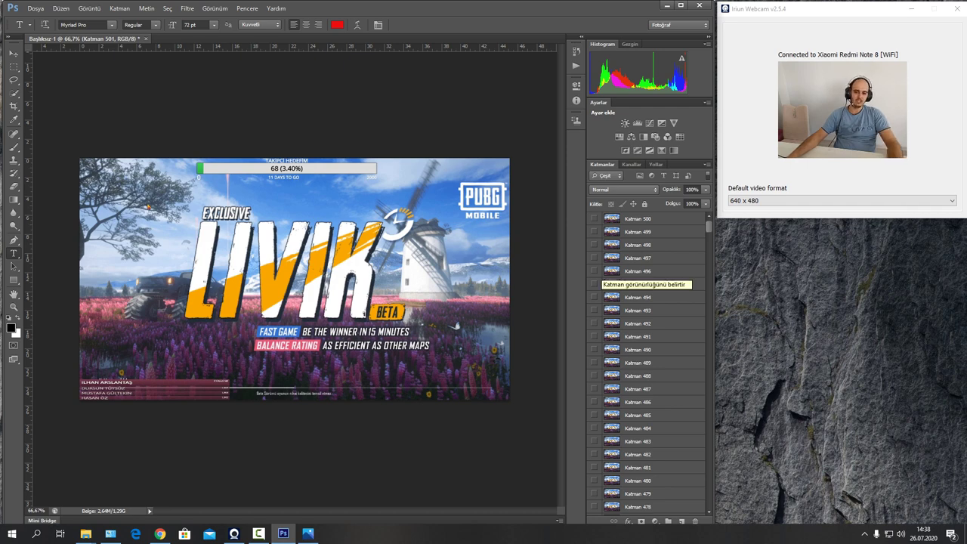
pyautogui.click(36, 8)
pyautogui.click(38, 18)
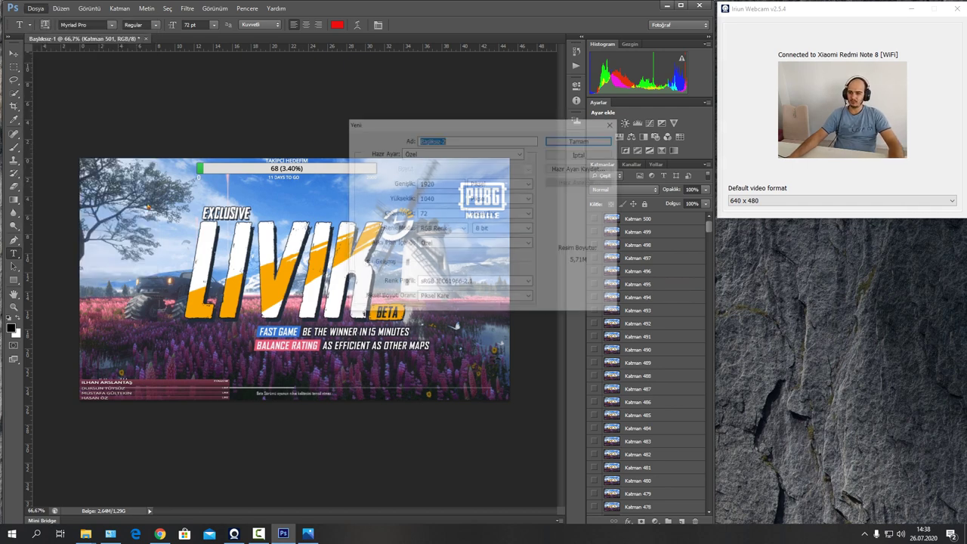
pyautogui.press('Return')
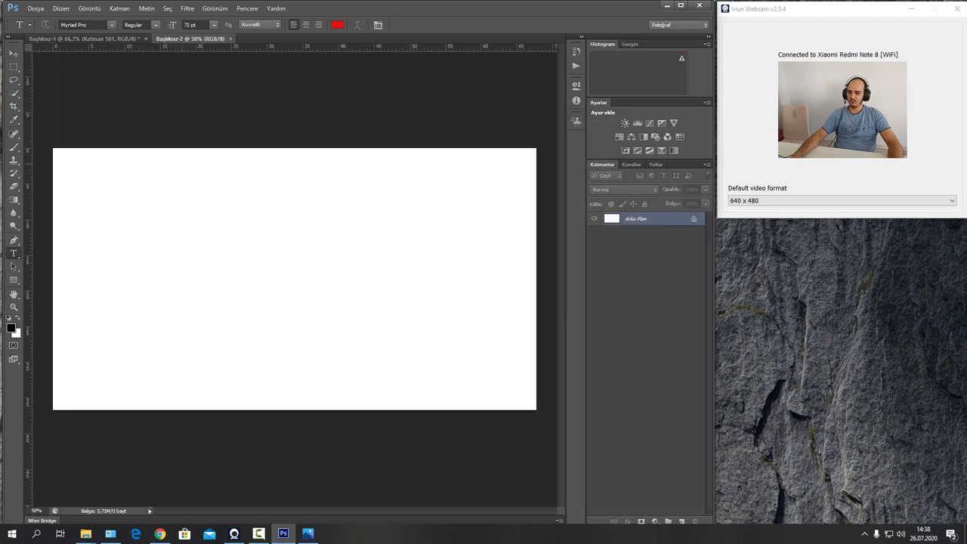
pyautogui.click(35, 8)
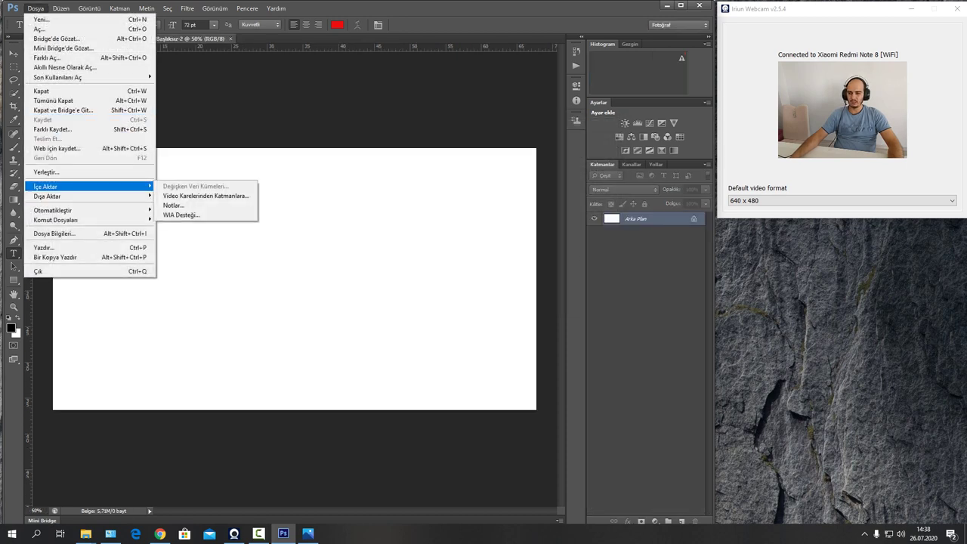
pyautogui.moveTo(75, 187)
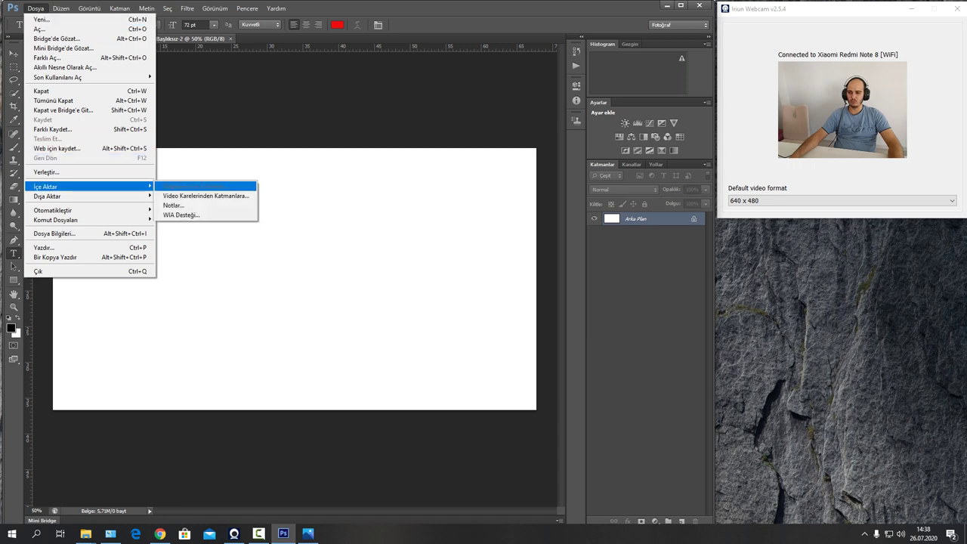
pyautogui.click(205, 196)
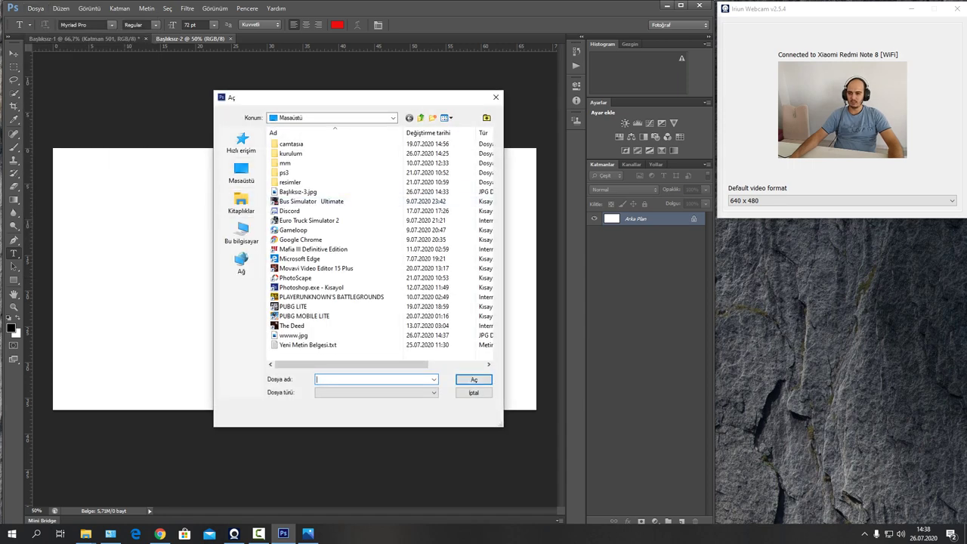
pyautogui.click(241, 202)
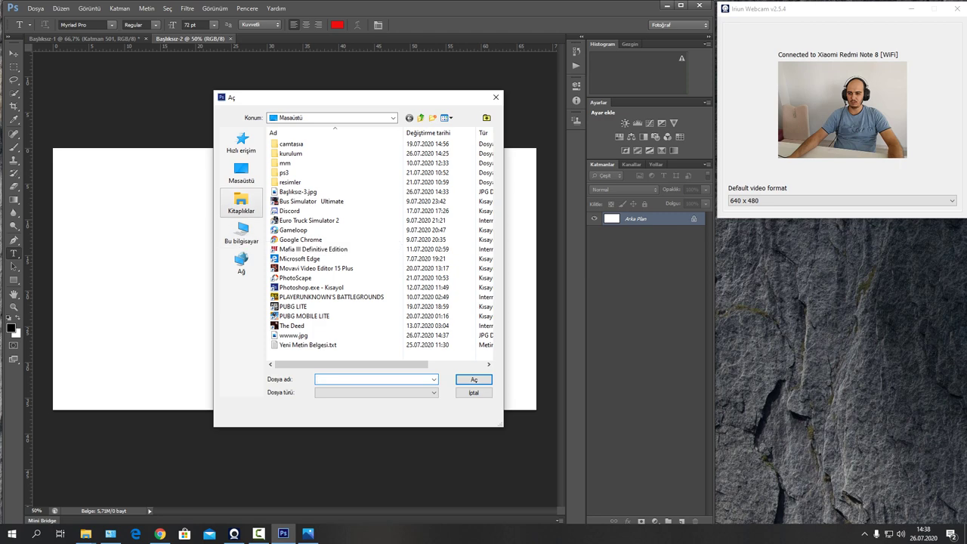
pyautogui.doubleClick(419, 195)
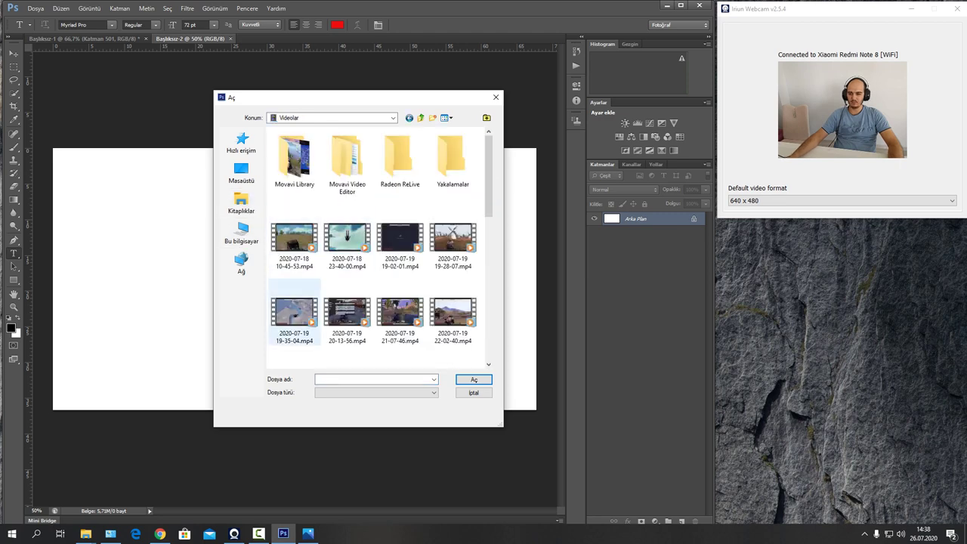
pyautogui.click(294, 312)
pyautogui.click(474, 379)
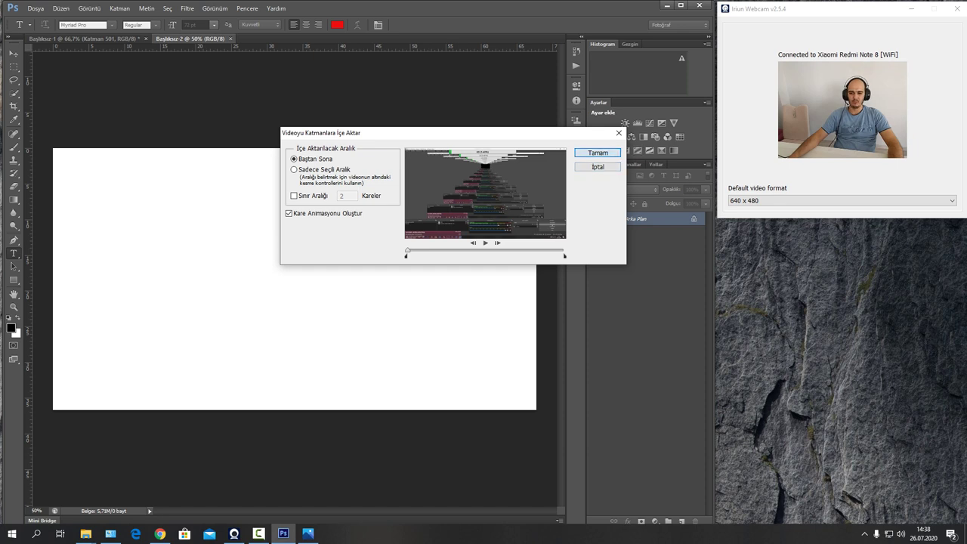
pyautogui.click(598, 152)
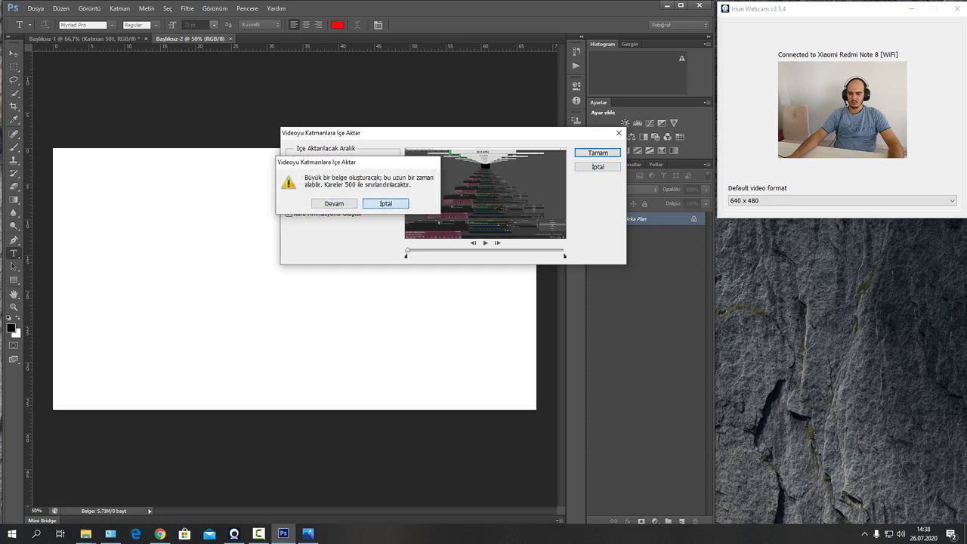
pyautogui.click(386, 203)
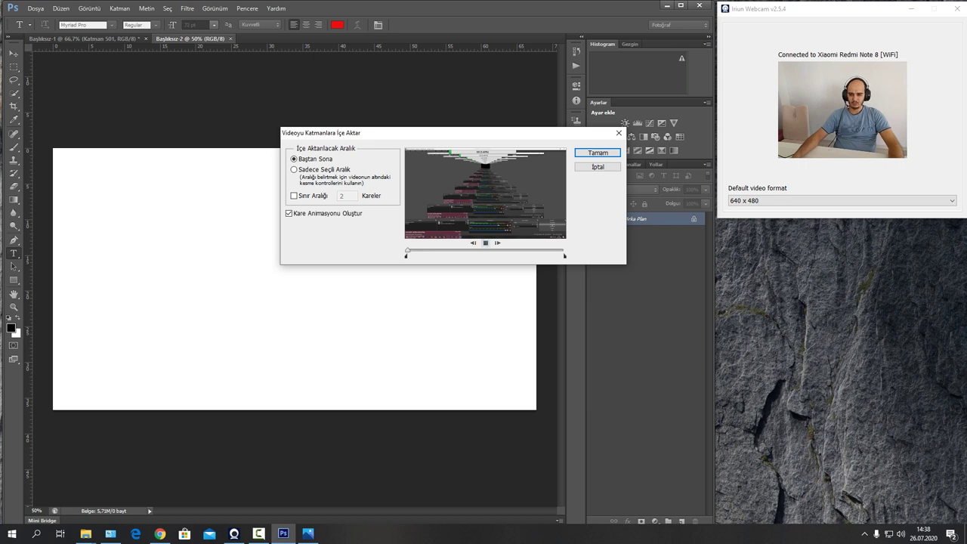
# Step: Play the video briefly in the import preview, stop it, and return the playhead to the start
pyautogui.click(486, 242)
pyautogui.click(486, 243)
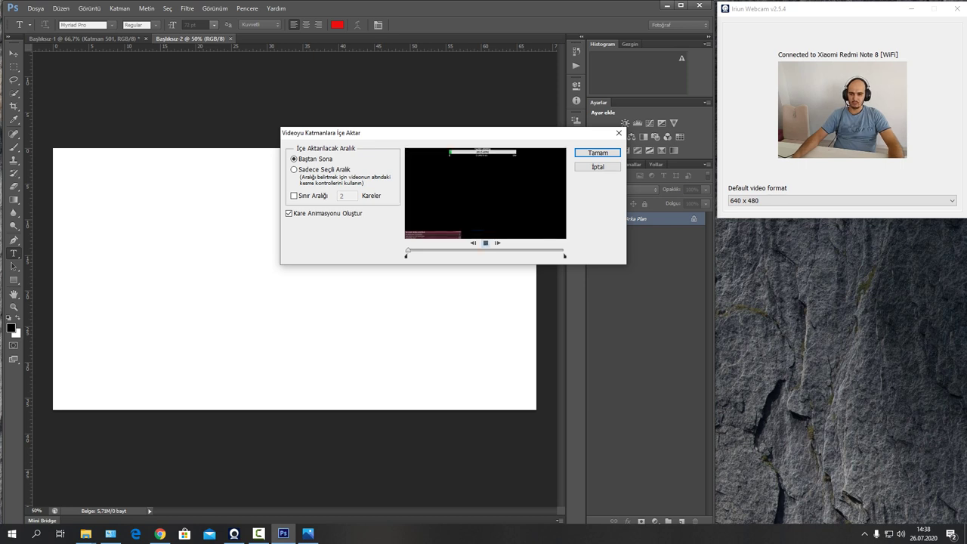
pyautogui.click(486, 243)
pyautogui.moveTo(411, 249)
pyautogui.mouseDown()
pyautogui.moveTo(461, 249)
pyautogui.moveTo(407, 249)
pyautogui.mouseUp()
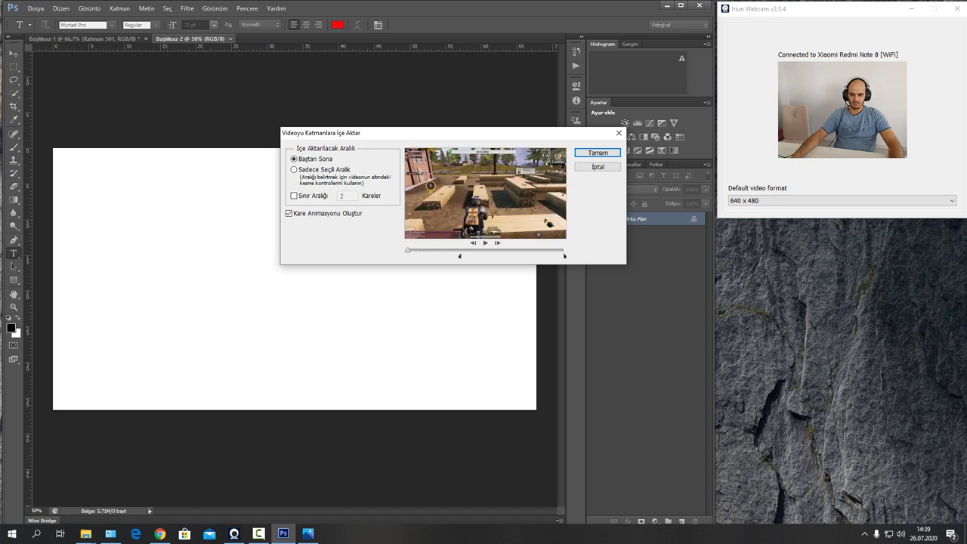
# Step: Trim the import to a short selected range about three quarters through the video and import those frames as layers
pyautogui.moveTo(459, 256); pyautogui.dragTo(461, 256)
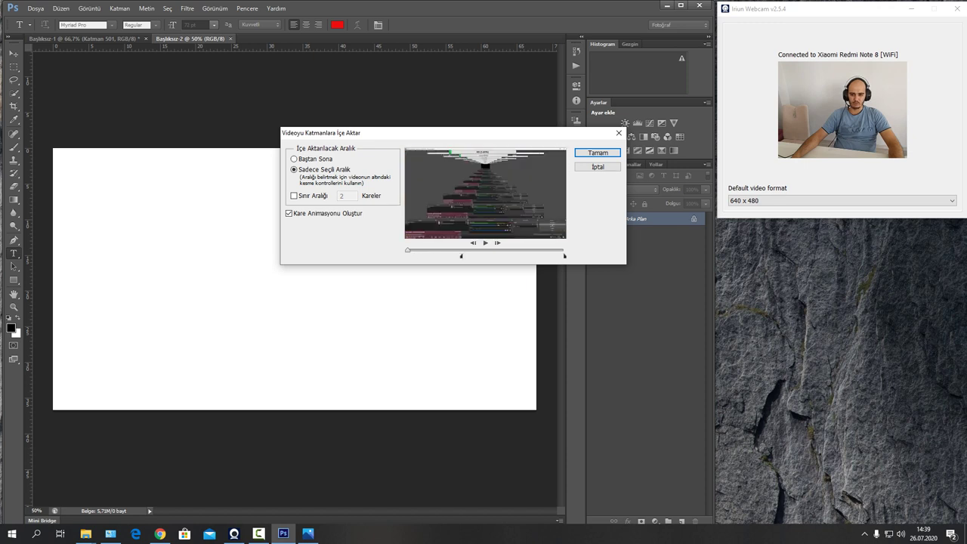
pyautogui.moveTo(565, 256); pyautogui.dragTo(542, 256)
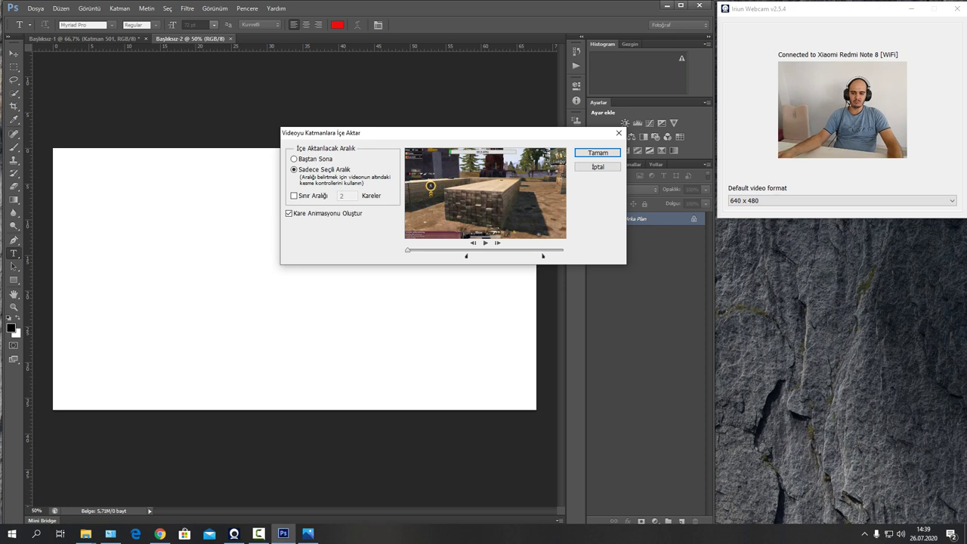
pyautogui.moveTo(467, 256); pyautogui.dragTo(463, 256)
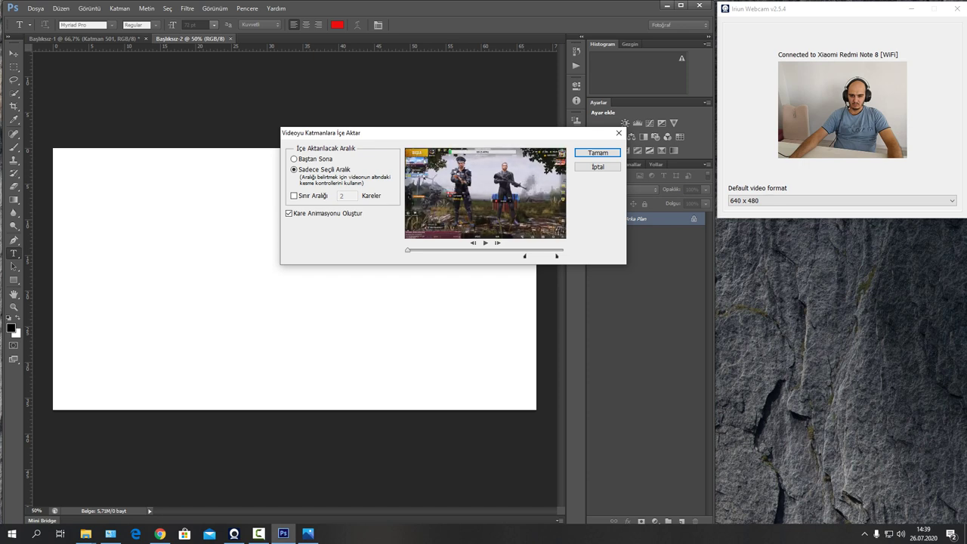
pyautogui.moveTo(542, 255); pyautogui.dragTo(531, 256)
pyautogui.click(531, 255)
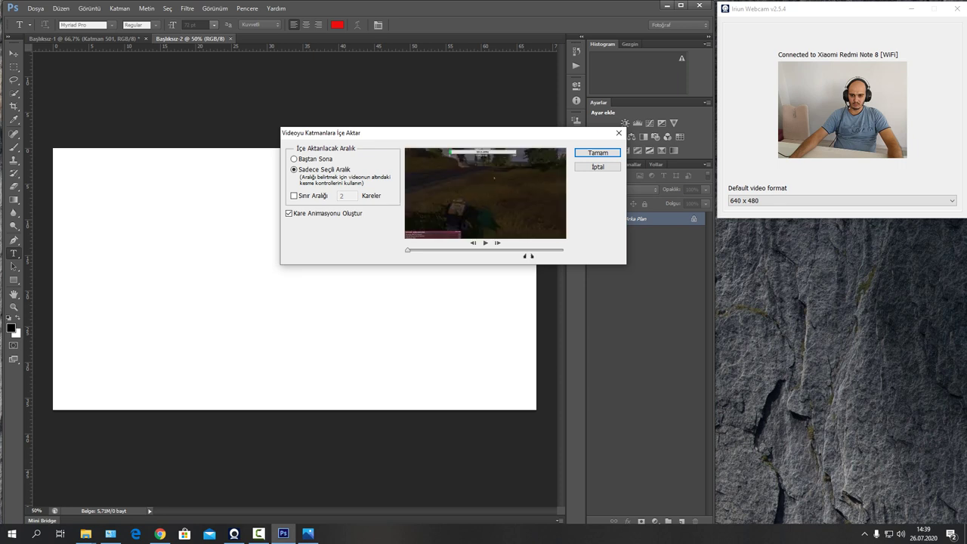
pyautogui.click(531, 255)
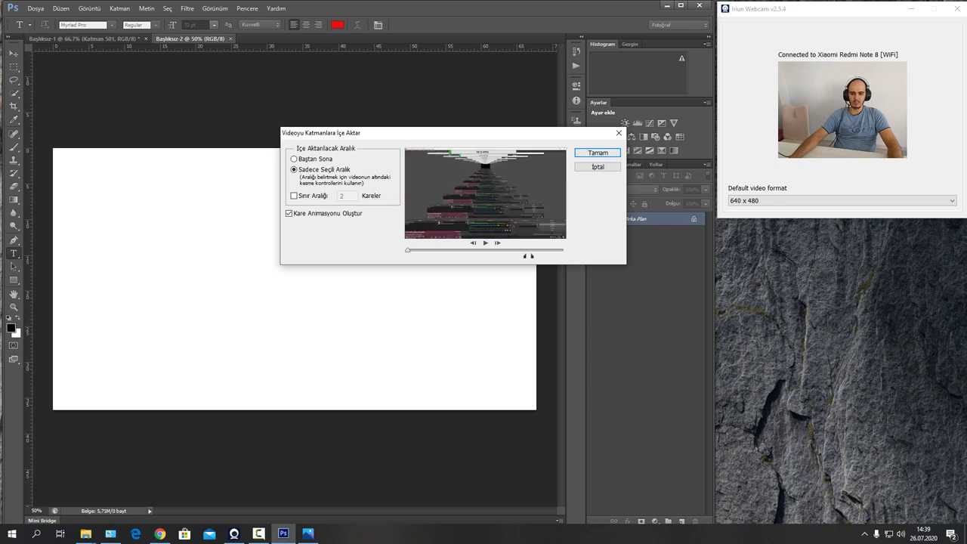
pyautogui.press('Return')
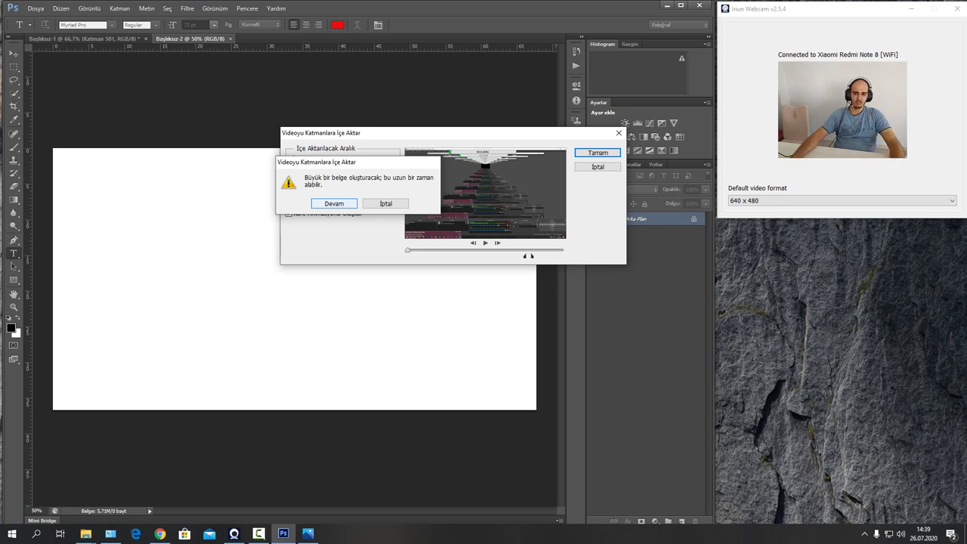
pyautogui.press('Return')
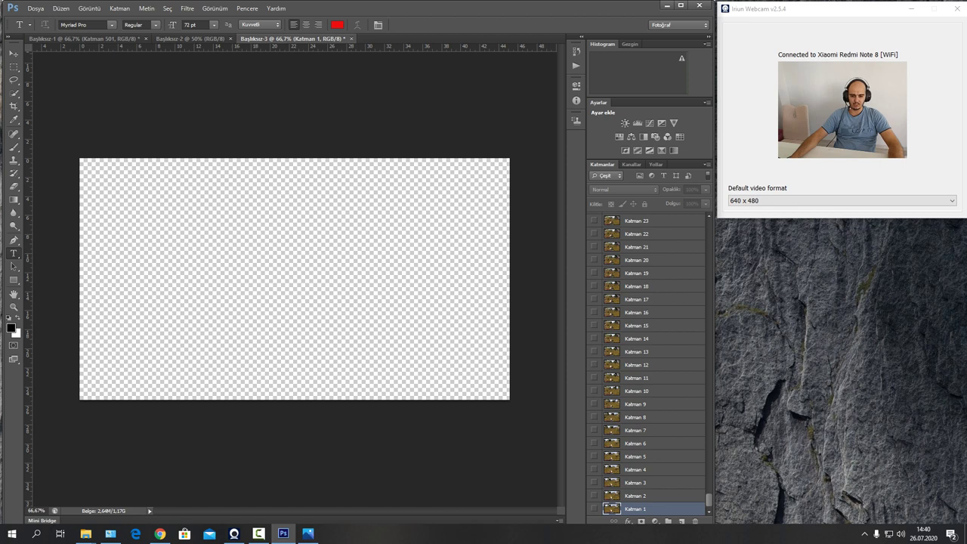
# Step: Select the Katman 2 frame layer in the newly imported document
pyautogui.click(635, 496)
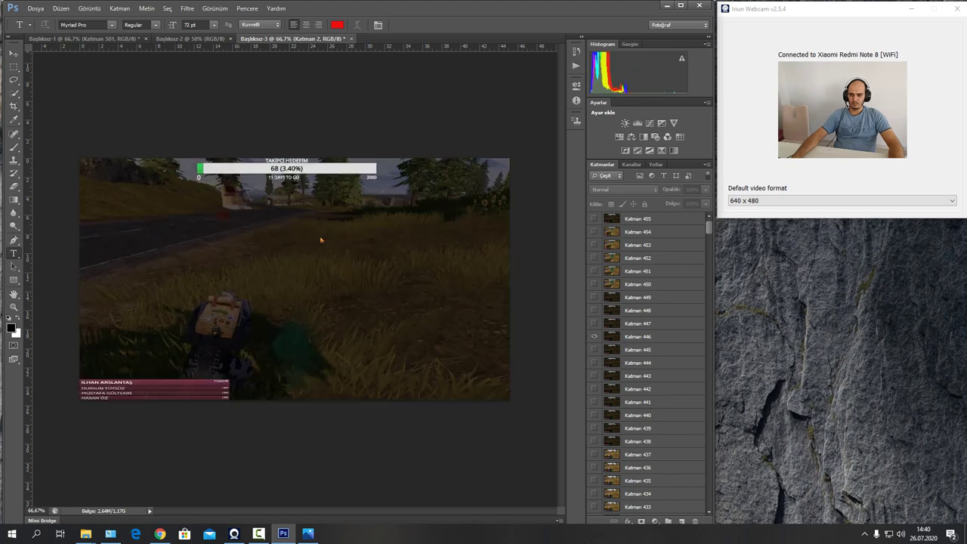
# Step: Preview the scope-view frames Katman 387, 371, 364 and 357 by showing one layer at a time
pyautogui.scroll(-3, 648, 362)
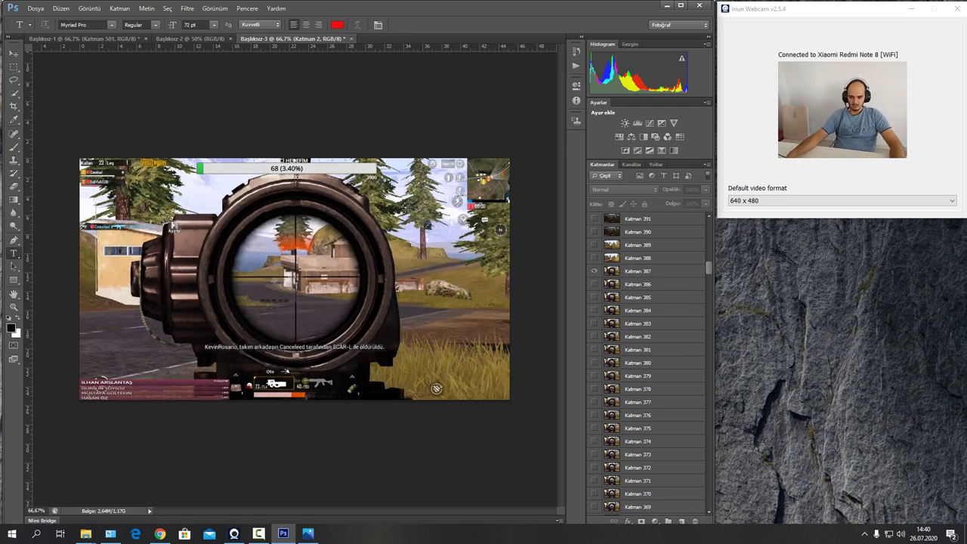
pyautogui.click(594, 270)
pyautogui.scroll(-2, 646, 362)
pyautogui.click(594, 388)
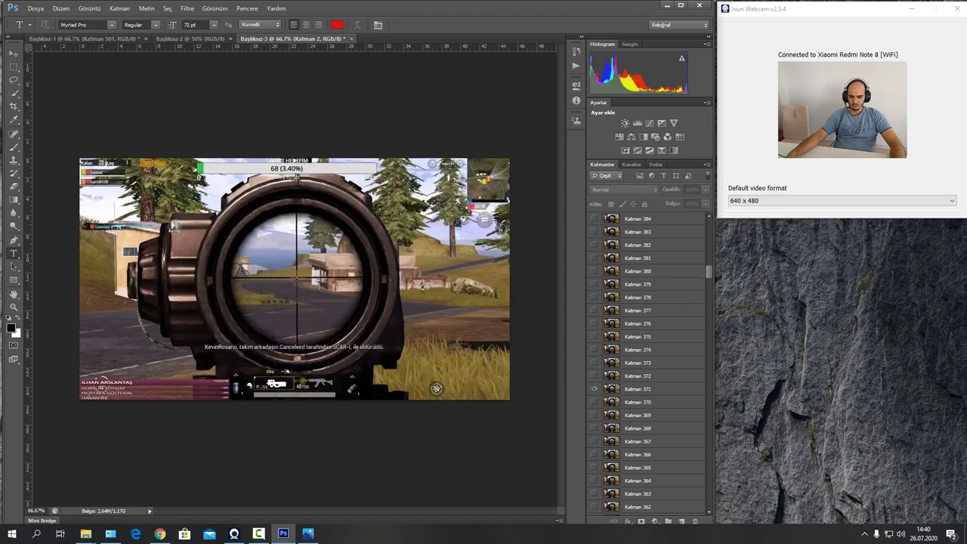
pyautogui.scroll(-1, 649, 363)
pyautogui.click(594, 362)
pyautogui.scroll(-3, 650, 362)
pyautogui.click(594, 362)
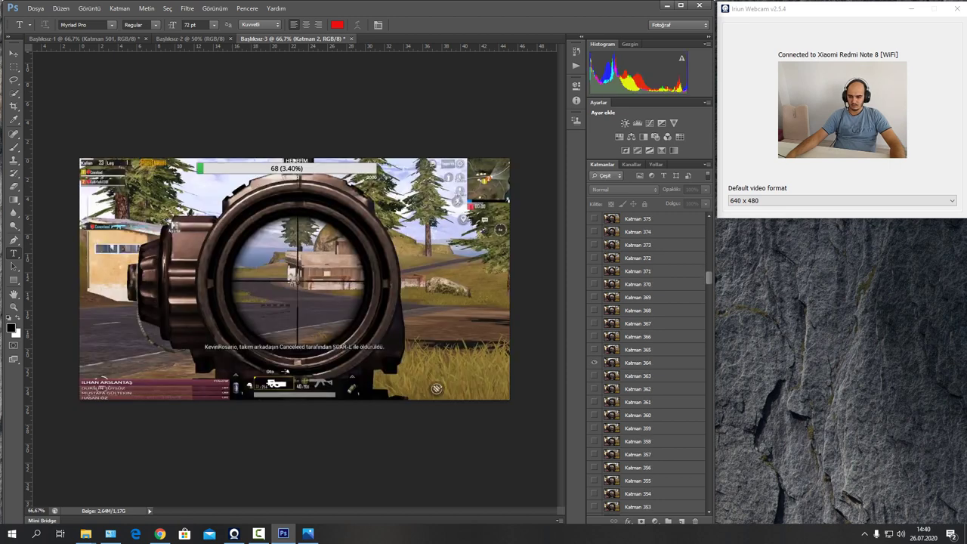
pyautogui.click(594, 363)
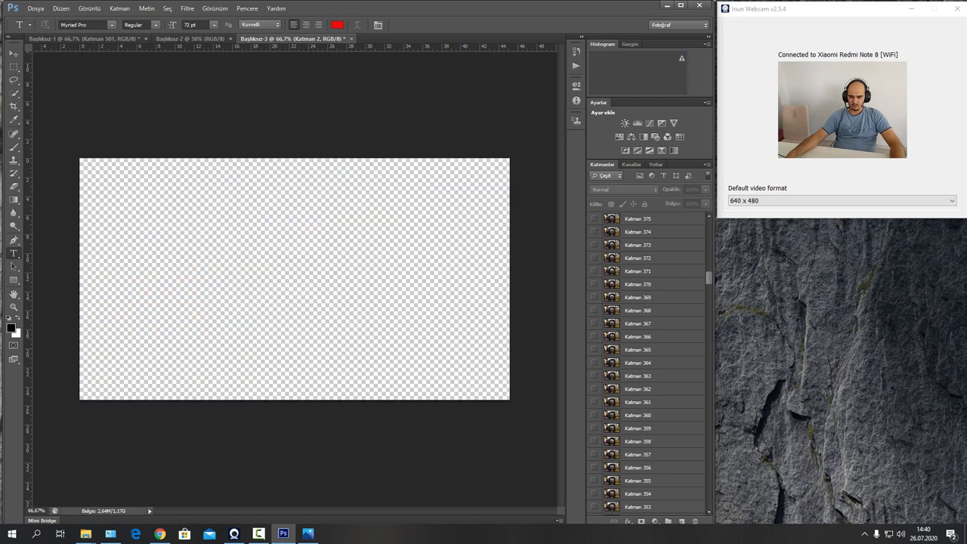
pyautogui.click(593, 454)
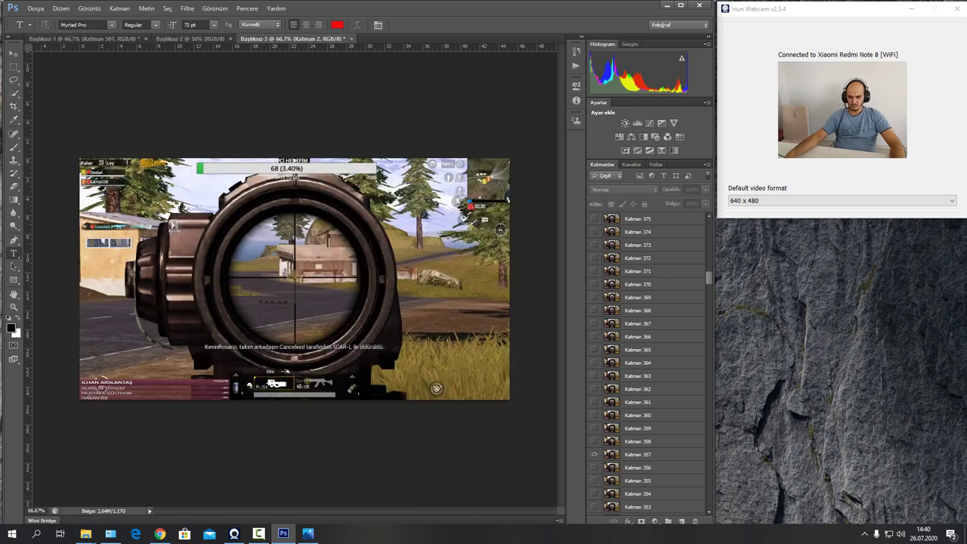
pyautogui.click(593, 454)
# Step: Preview frames Katman 305, 309 and 312 in turn, ending with only Katman 320 visible
pyautogui.scroll(-8, 646, 363)
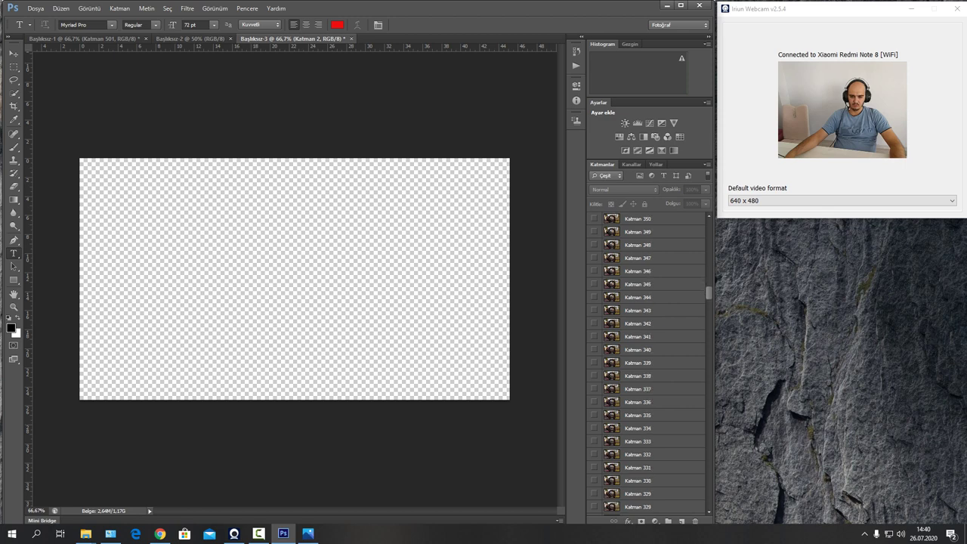
pyautogui.scroll(-8, 650, 355)
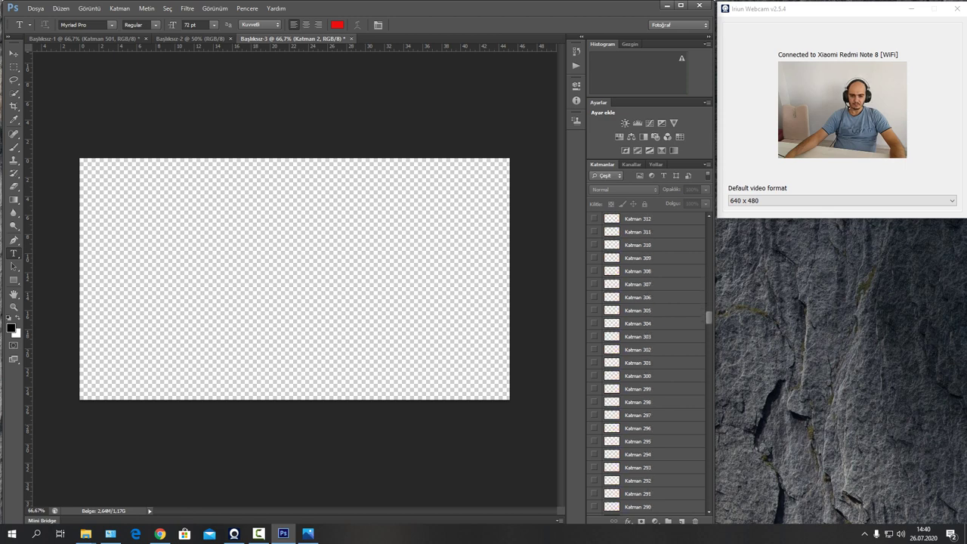
pyautogui.click(593, 310)
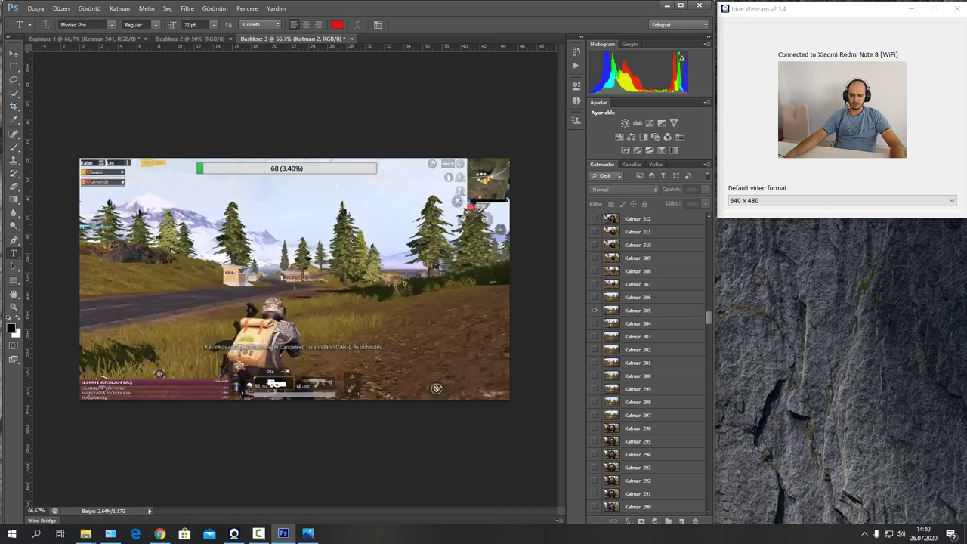
pyautogui.click(594, 310)
pyautogui.click(594, 258)
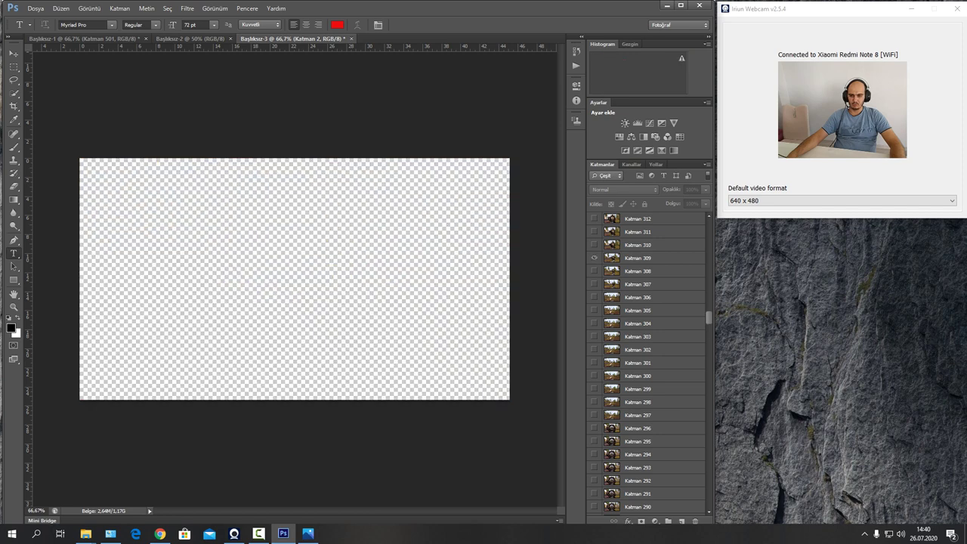
pyautogui.click(594, 258)
pyautogui.click(594, 218)
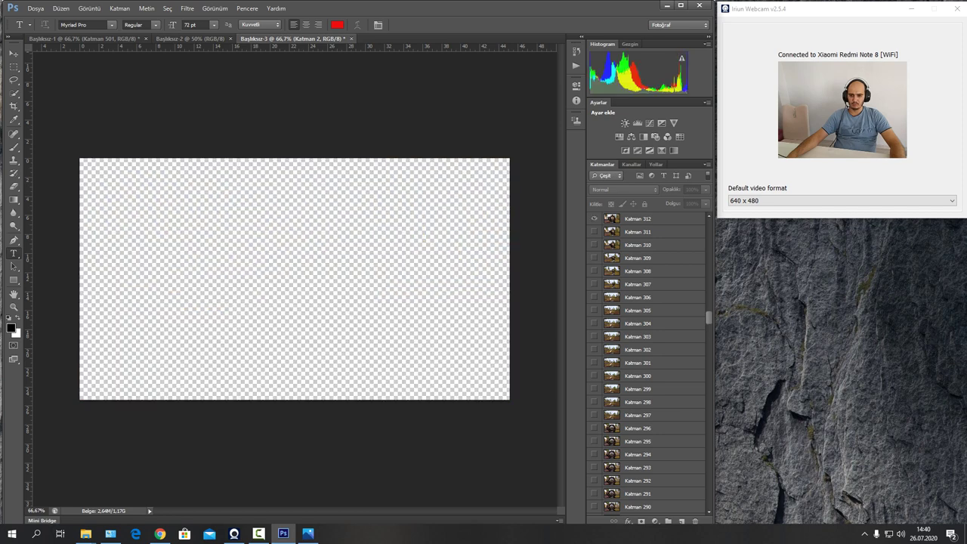
pyautogui.scroll(3, 642, 336)
pyautogui.click(593, 231)
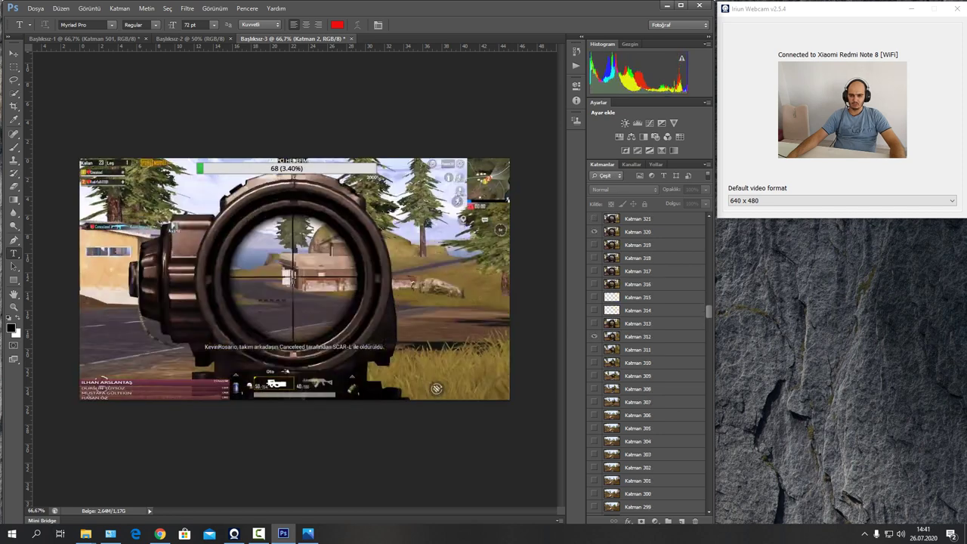
pyautogui.click(594, 336)
# Step: Hide frame Katman 320 and make Katman 342 the only visible layer
pyautogui.scroll(1, 642, 336)
pyautogui.scroll(3, 650, 362)
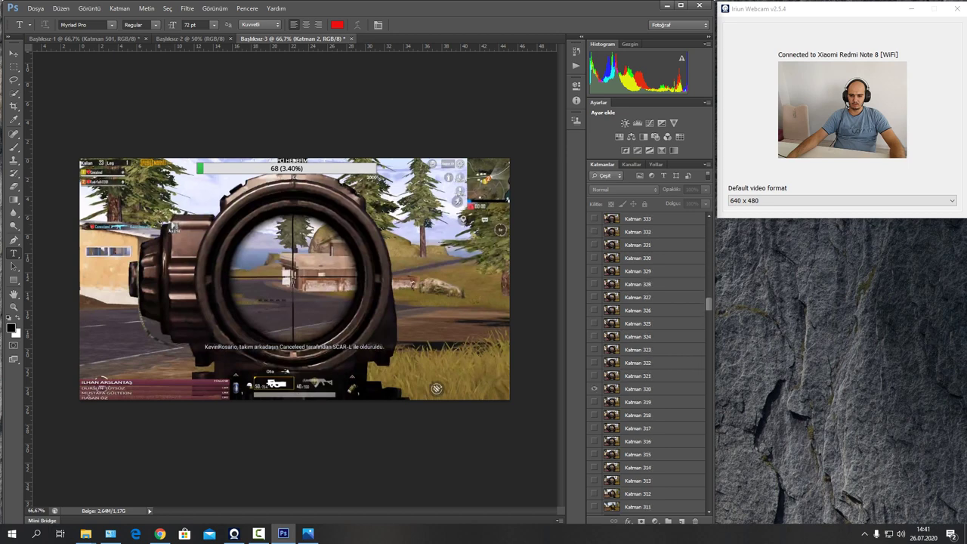
pyautogui.click(594, 389)
pyautogui.scroll(3, 642, 363)
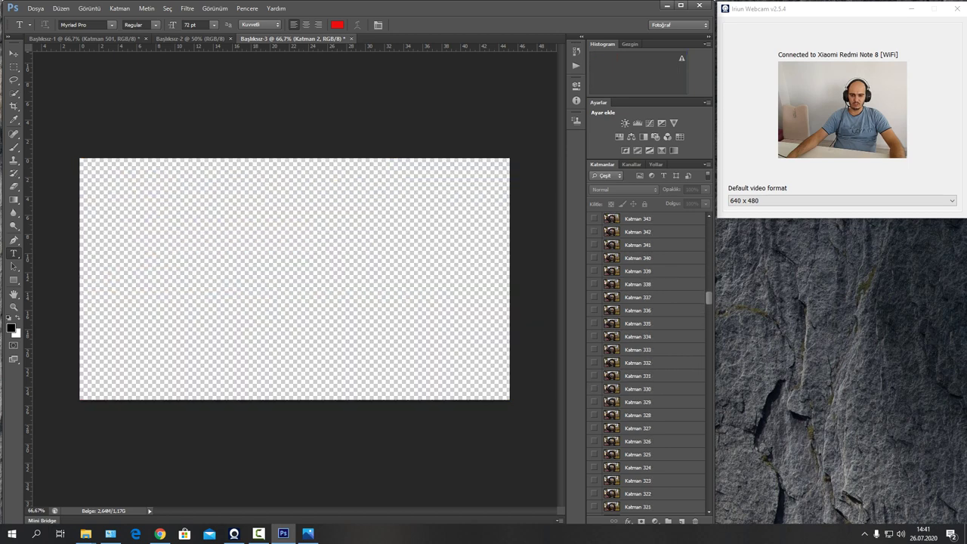
pyautogui.click(594, 232)
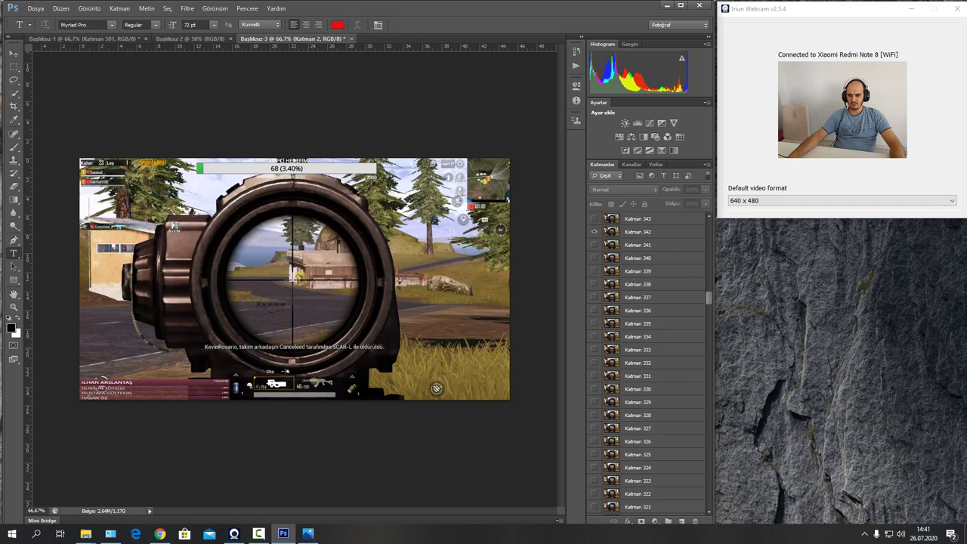
# Step: Save the visible frame to the desktop (Masaüstü) as a JPEG named eeeeeee, accepting the default JPEG options
pyautogui.click(35, 8)
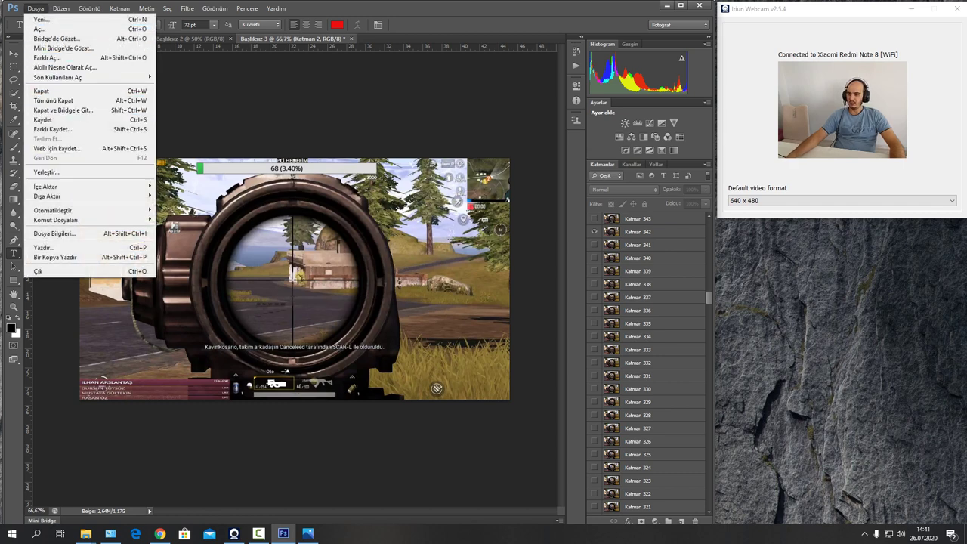
pyautogui.click(53, 129)
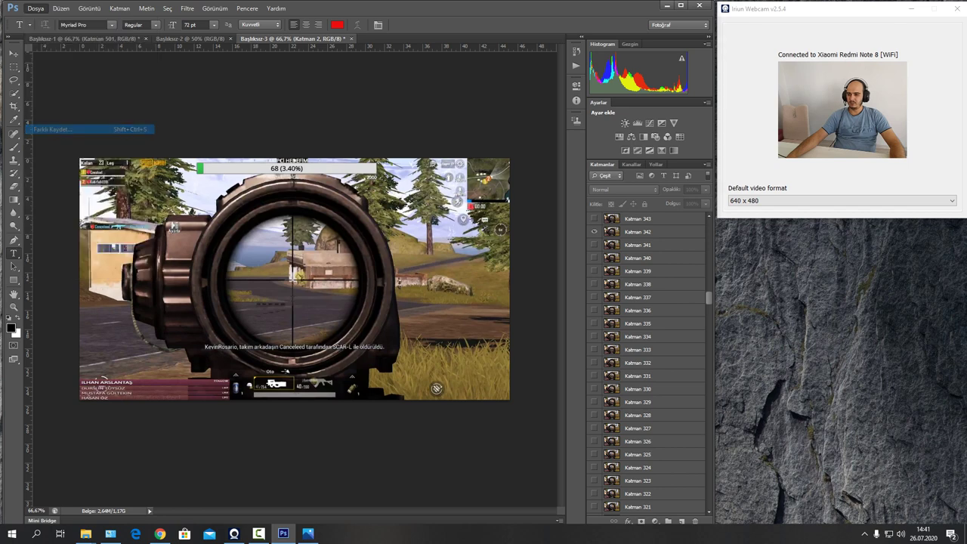
pyautogui.click(239, 169)
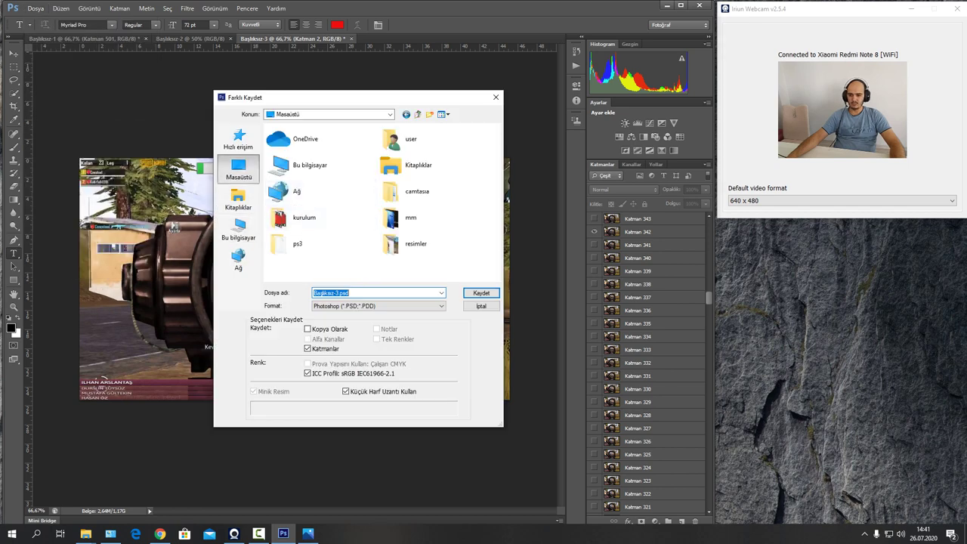
pyautogui.write('eeeeeee')
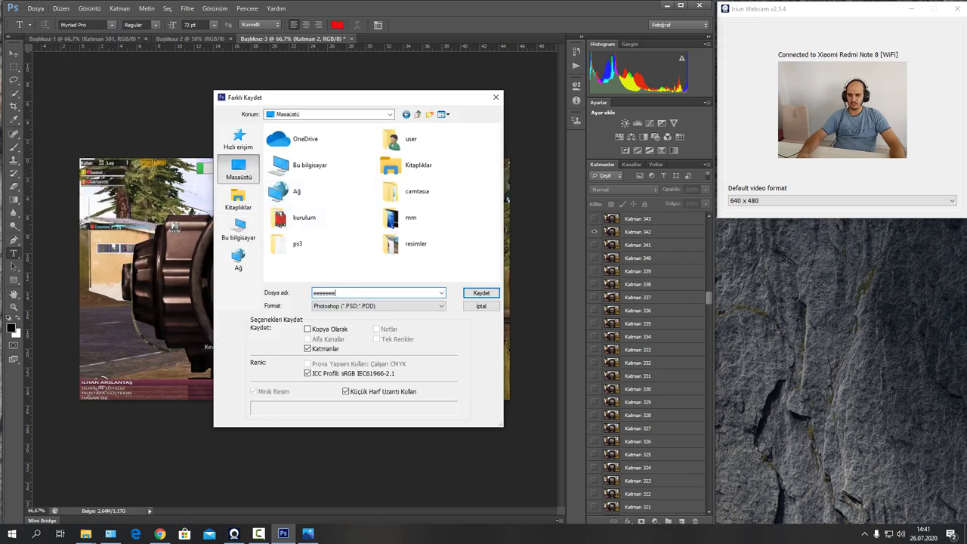
pyautogui.click(378, 306)
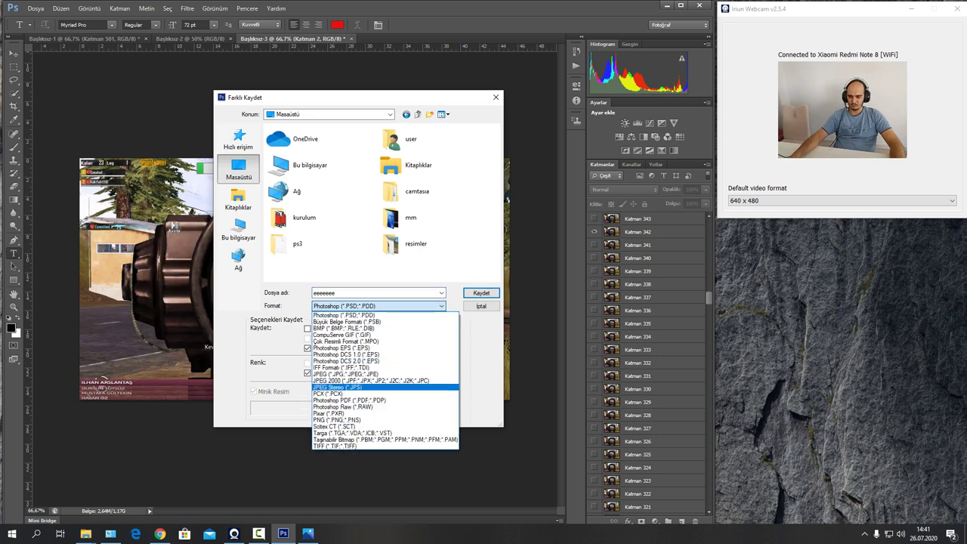
pyautogui.press('Up')
pyautogui.press('Up')
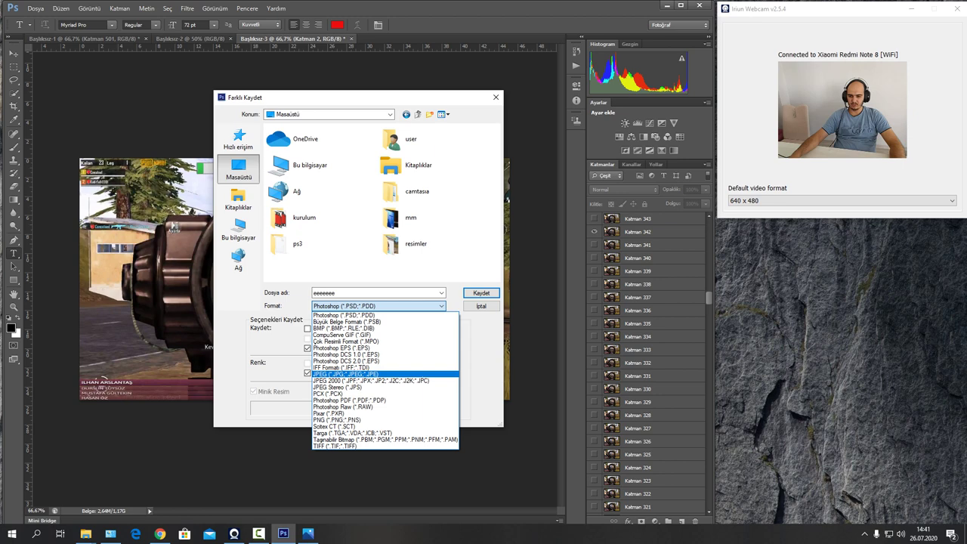
pyautogui.press('Return')
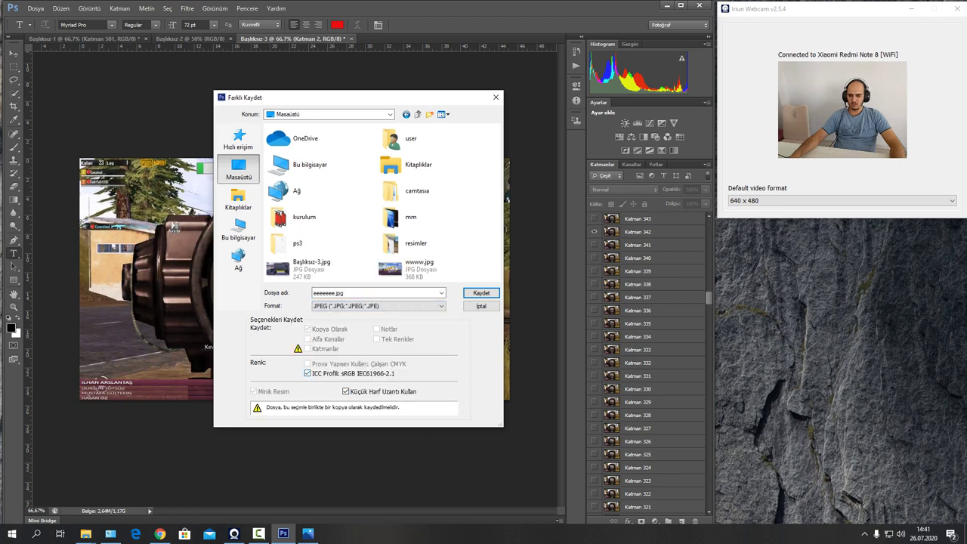
pyautogui.press('Return')
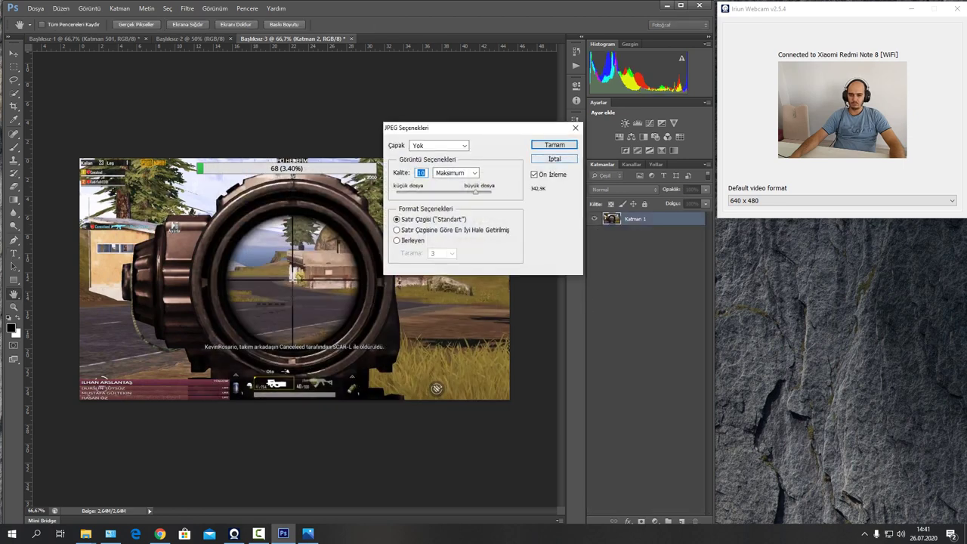
pyautogui.press('Return')
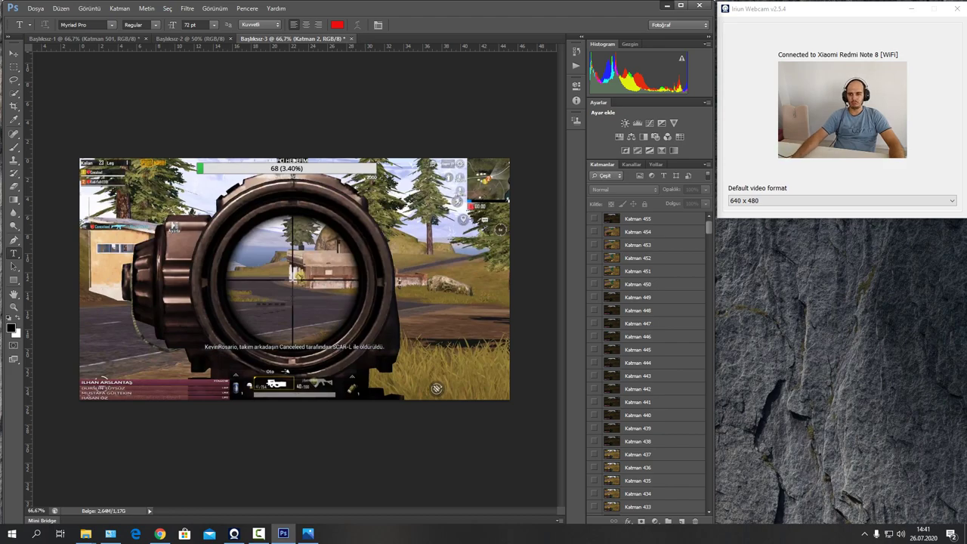
# Step: Open eeeeeee.jpg from the desktop in the photo viewer and compare it with the visible frame in Photoshop
pyautogui.click(666, 5)
pyautogui.doubleClick(57, 223)
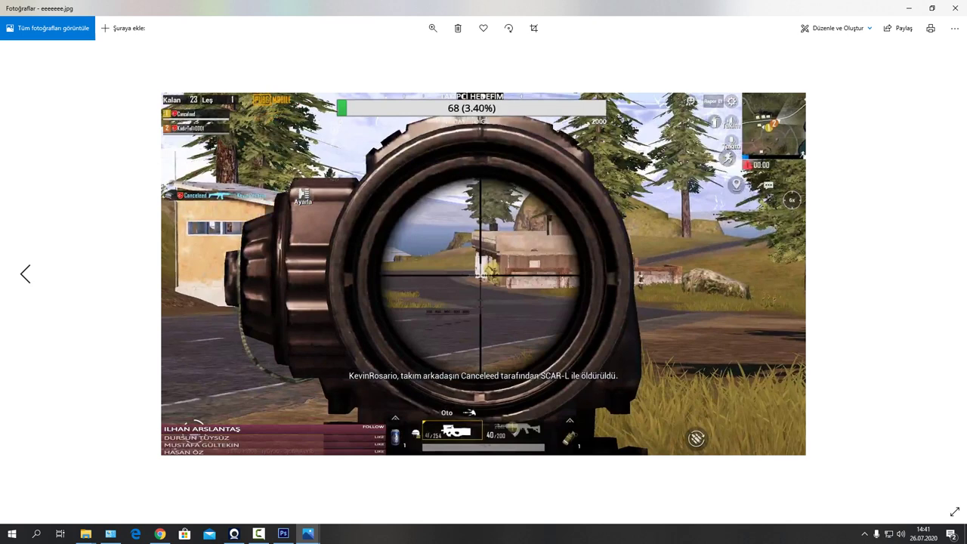
pyautogui.click(234, 534)
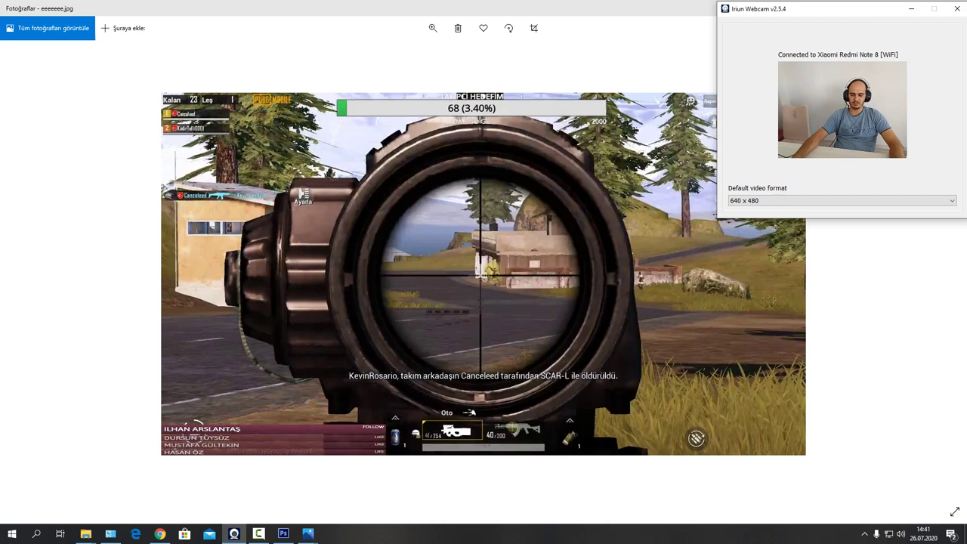
pyautogui.click(283, 533)
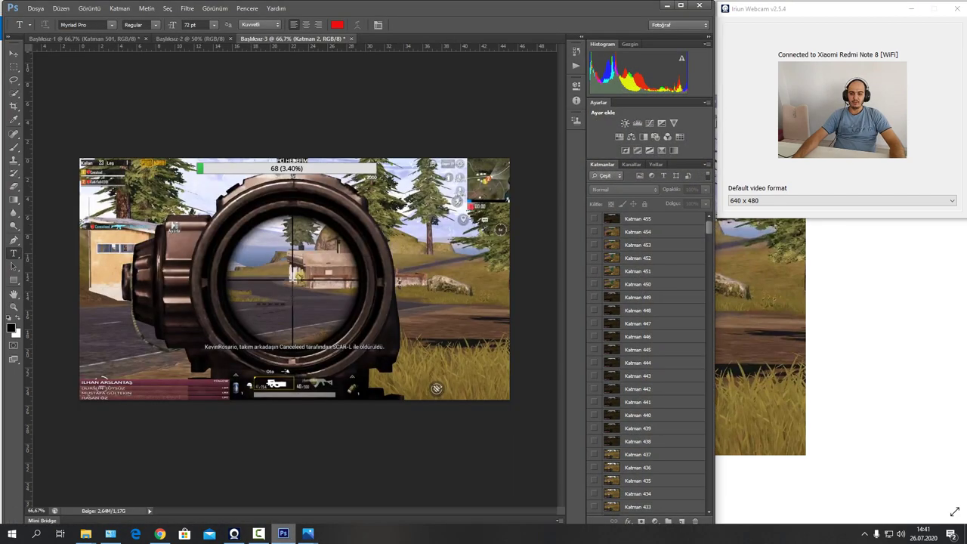
pyautogui.hotkey('alt', 'Tab')
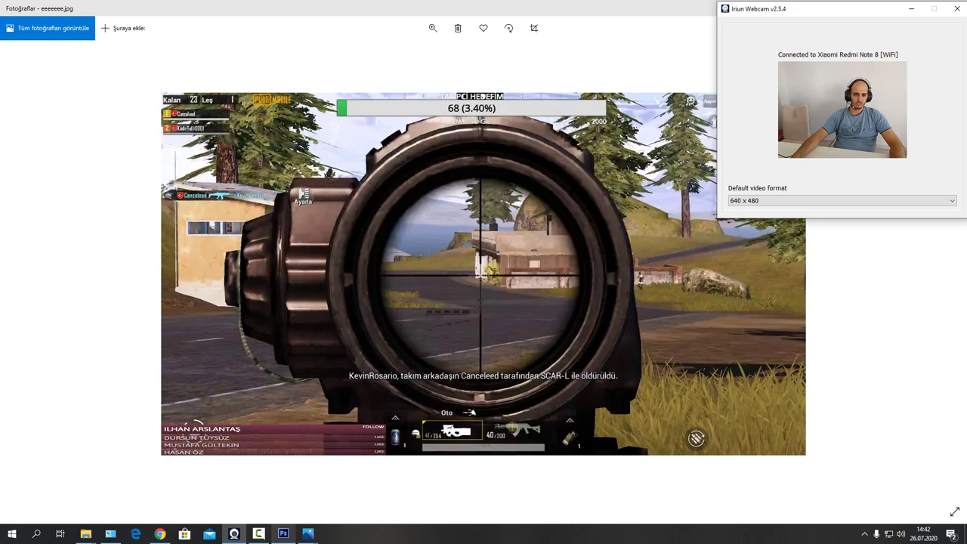
pyautogui.hotkey('alt', 'Tab')
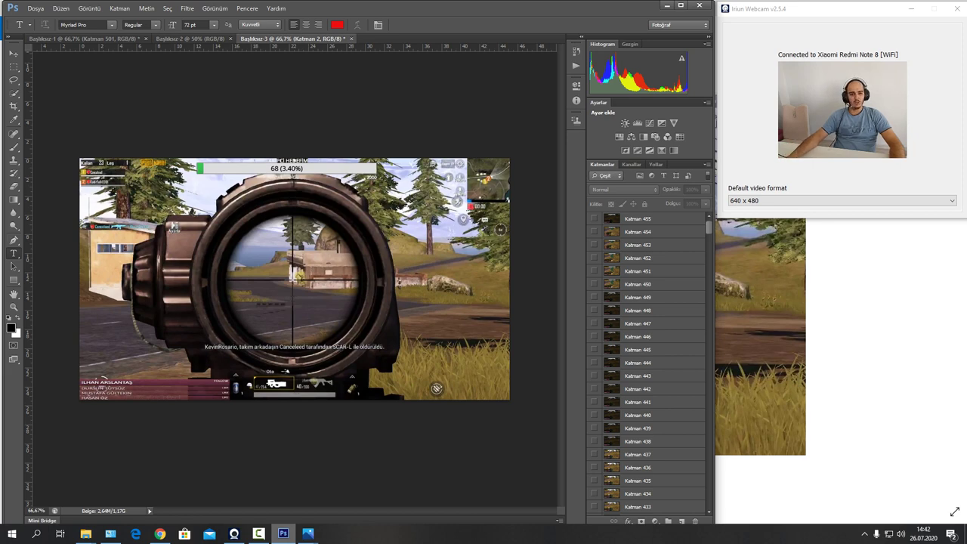
pyautogui.hotkey('alt', 'Tab')
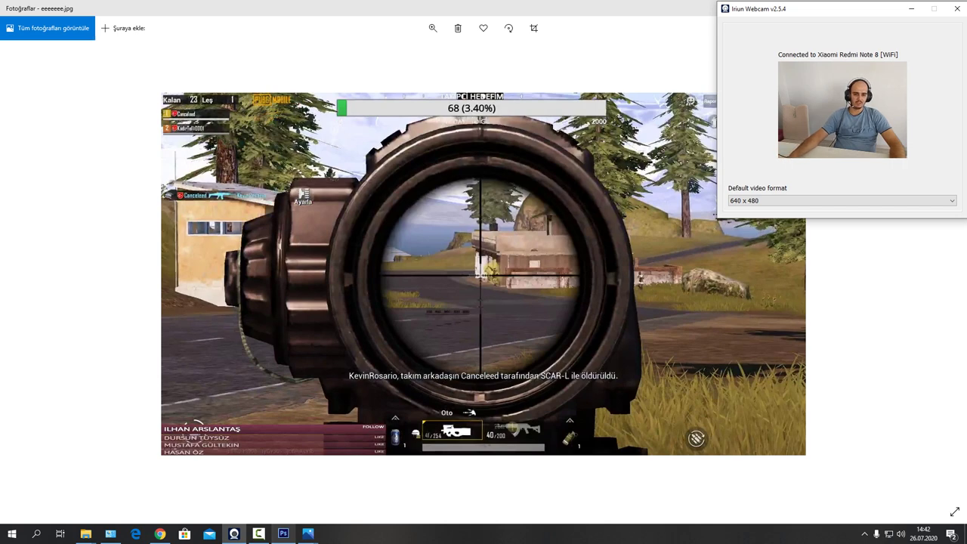
pyautogui.click(864, 533)
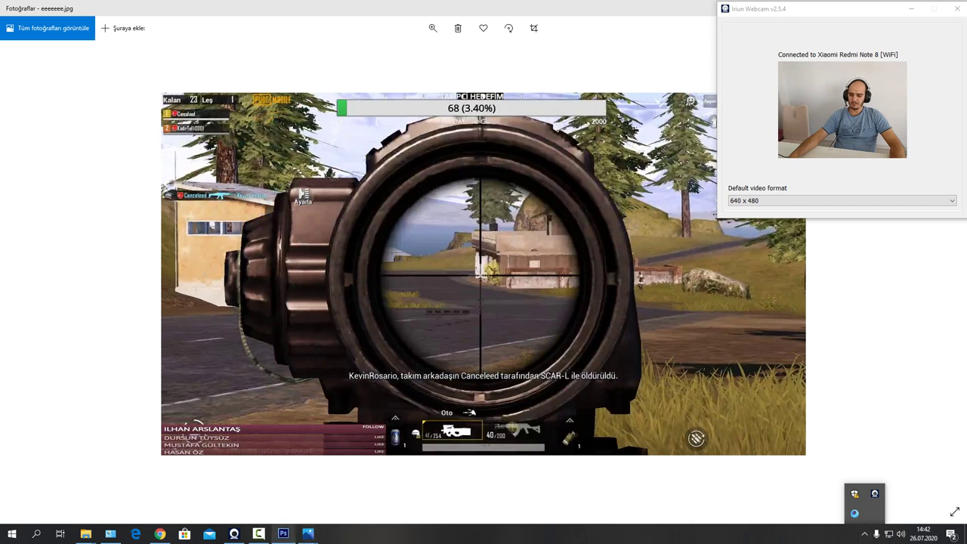
pyautogui.click(258, 533)
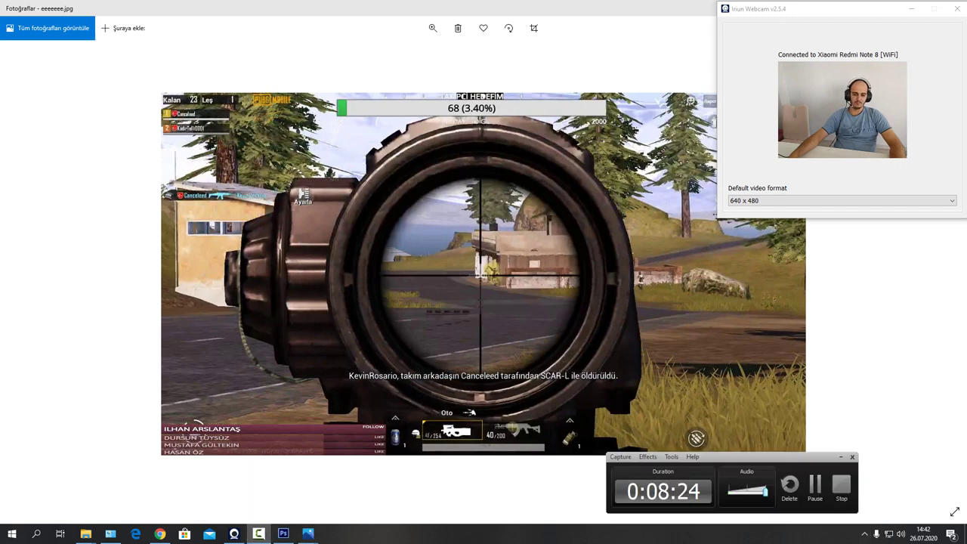